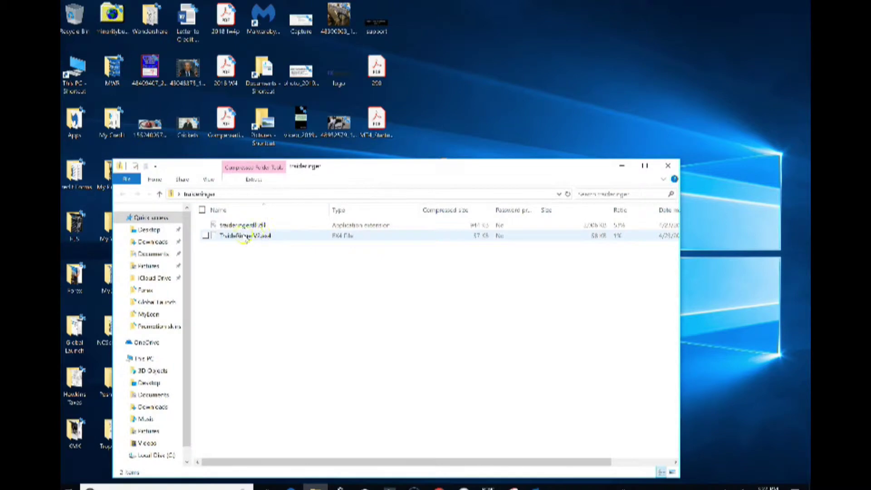
Close the traideringer folder and connect to the recent remote computer 5.181.6.126:42014 with Remote Desktop Connection.
click(668, 166)
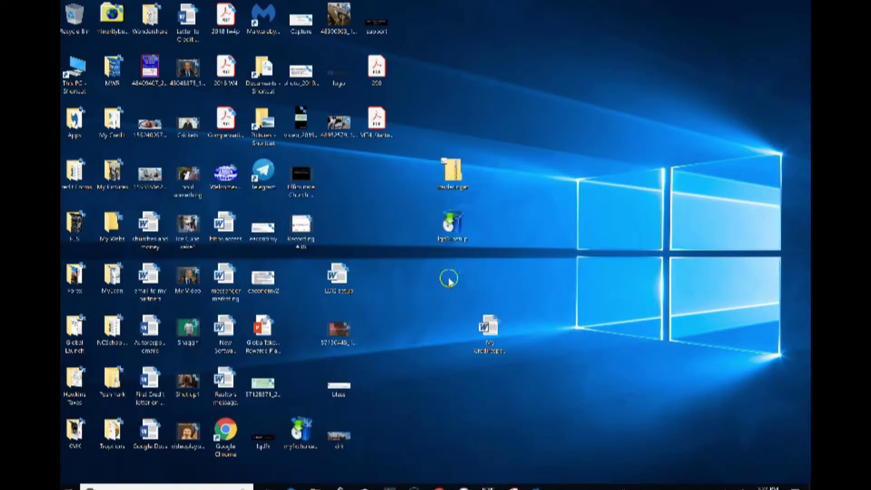
click(177, 486)
text(remote)
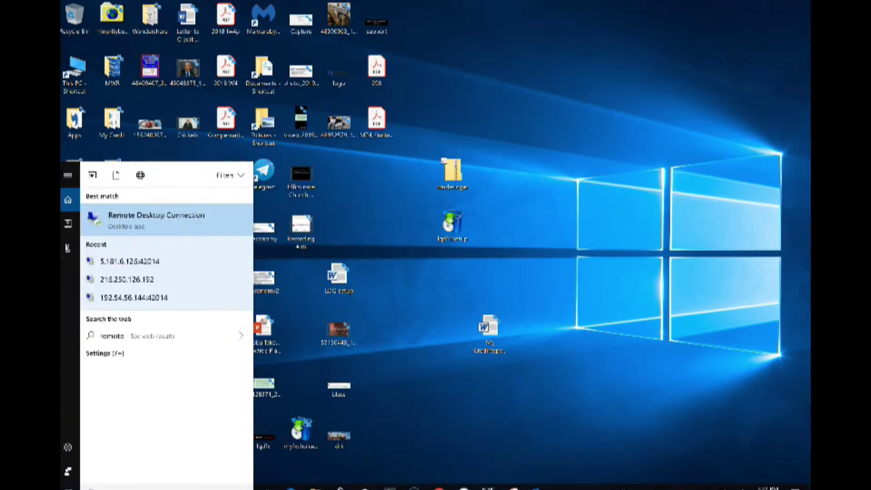
click(135, 261)
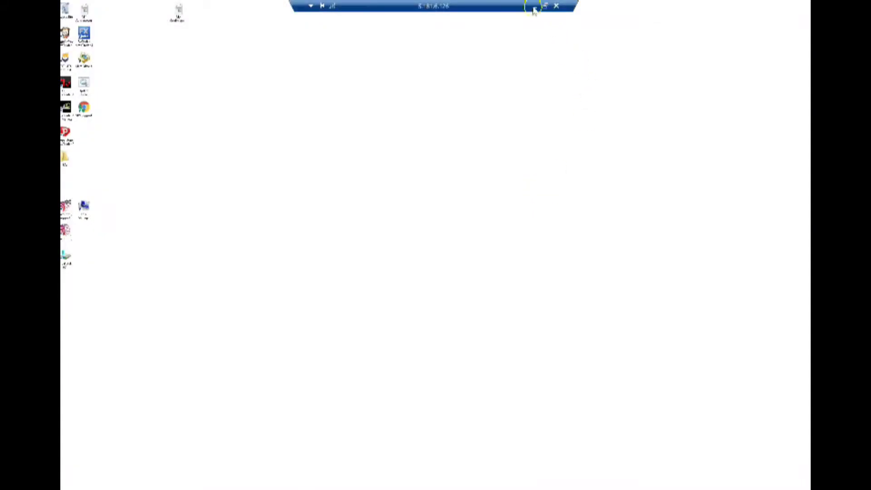
Return to the local desktop and copy the traideringer zip and the LQD setup file together.
click(535, 8)
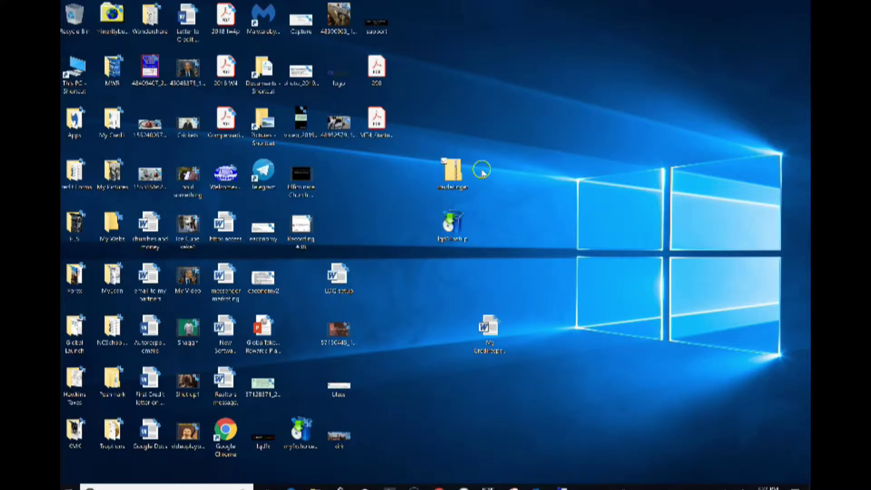
drag(429, 215, 437, 260)
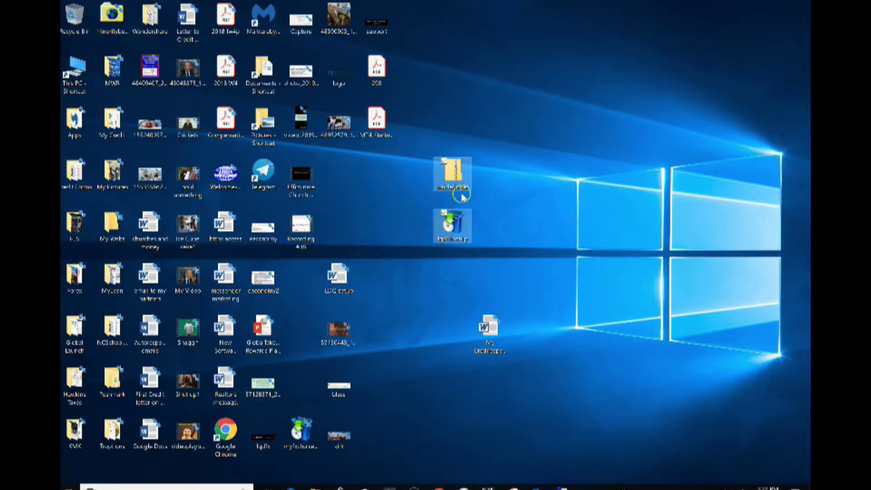
right_click(457, 222)
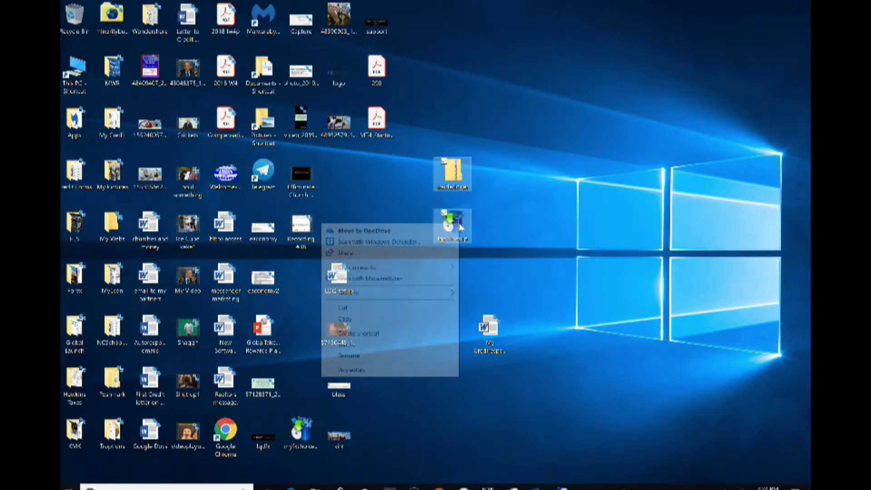
click(382, 320)
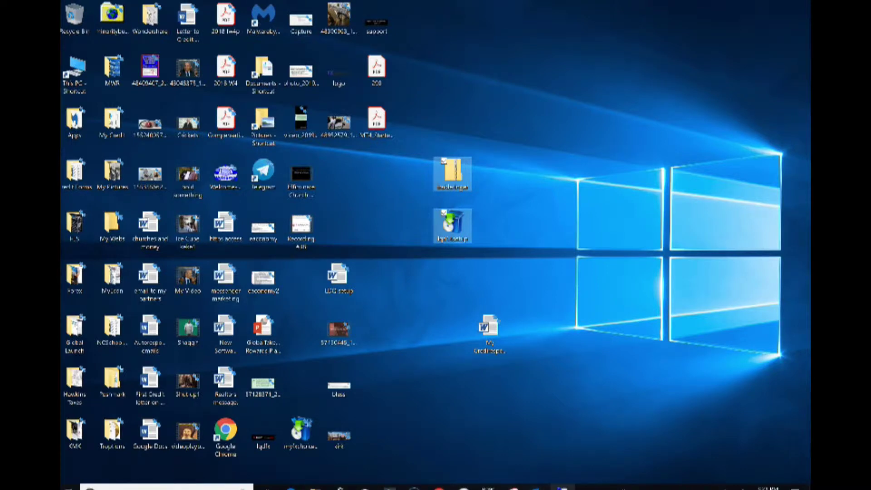
Switch back to the remote session and paste the two copied files onto its desktop.
click(563, 487)
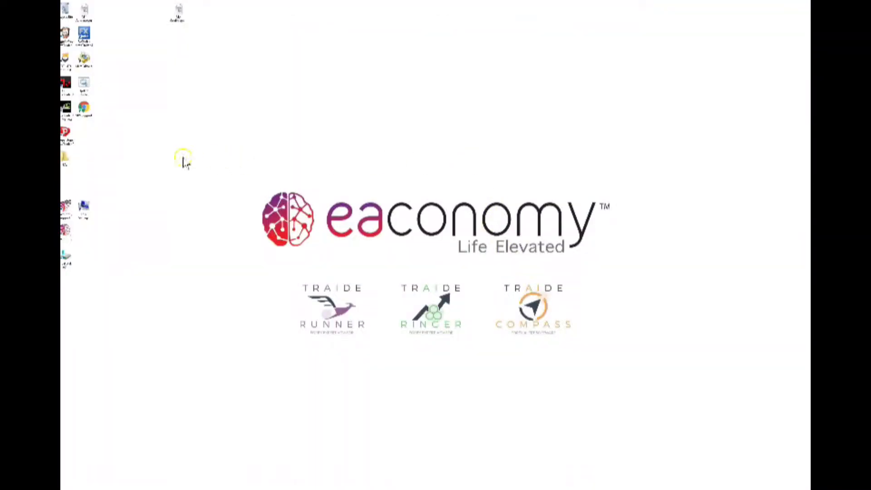
click(208, 134)
right_click(208, 131)
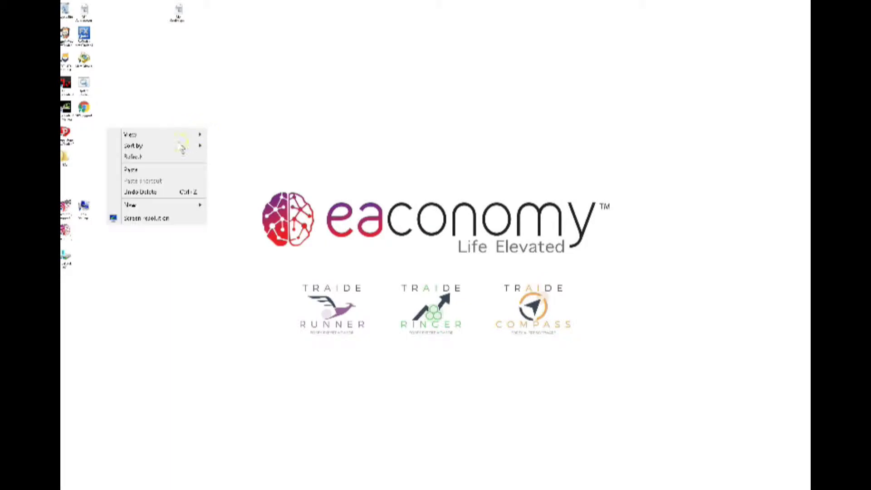
click(154, 166)
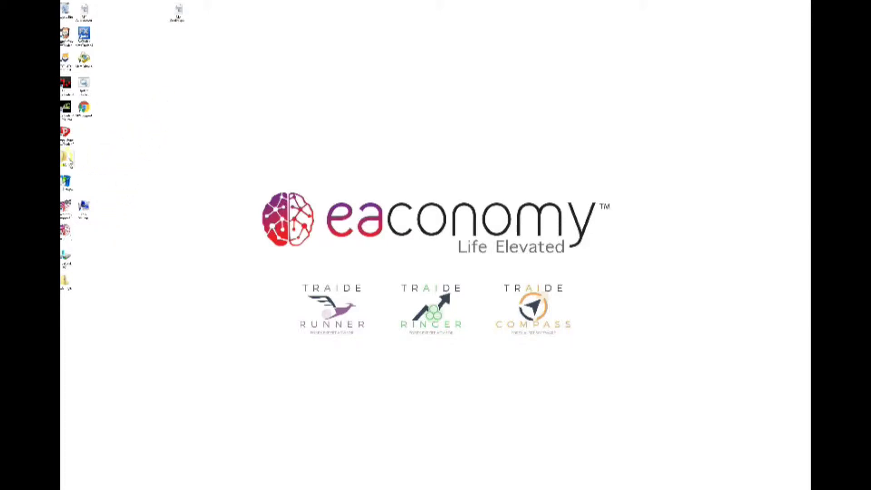
Move the pasted LQD setup file and traideringer.zip to an empty area of the remote desktop, one below the other.
drag(67, 181, 216, 158)
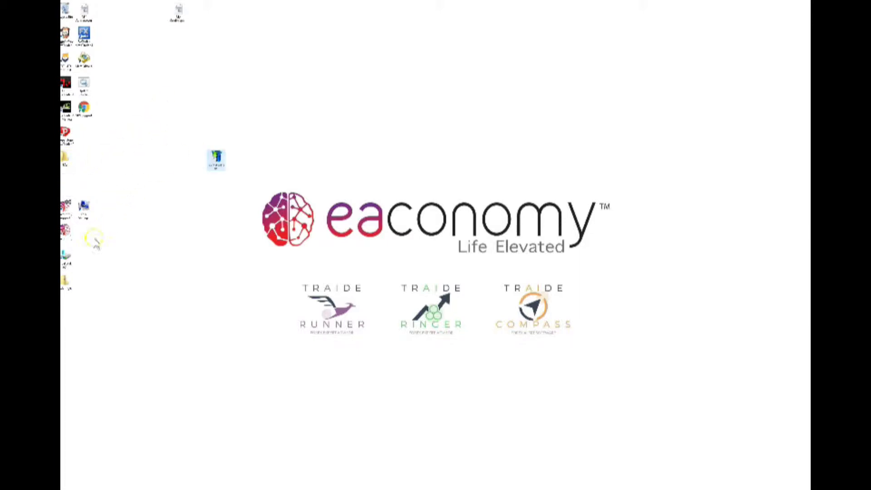
drag(67, 280, 217, 186)
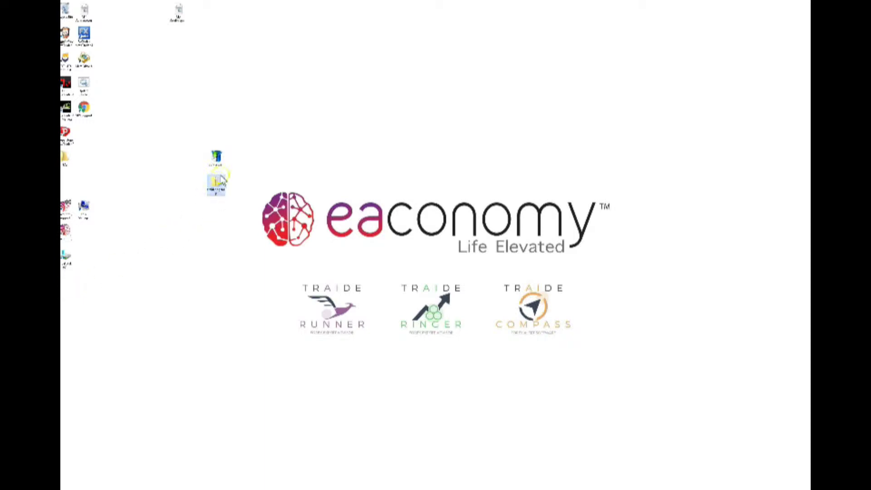
click(245, 145)
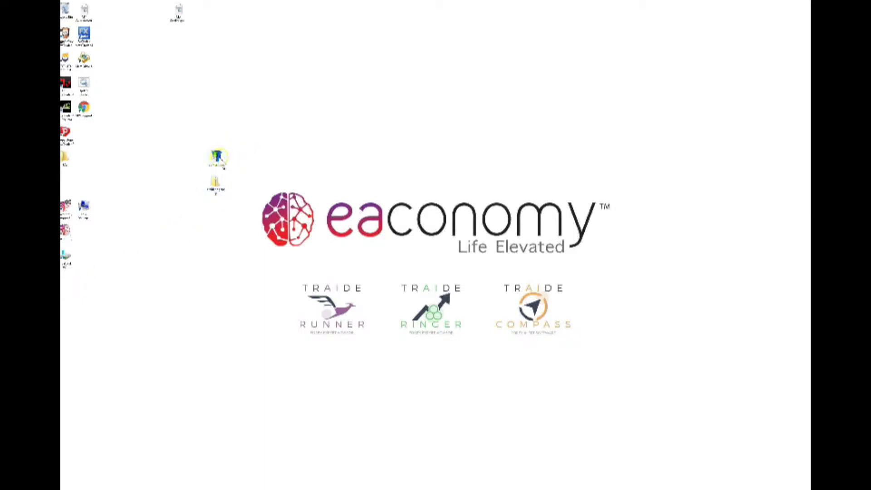
Open traideringer.zip, copy its DLL and TraideRingerV2.ex4 files onto the remote desktop, and close the archive.
click(214, 185)
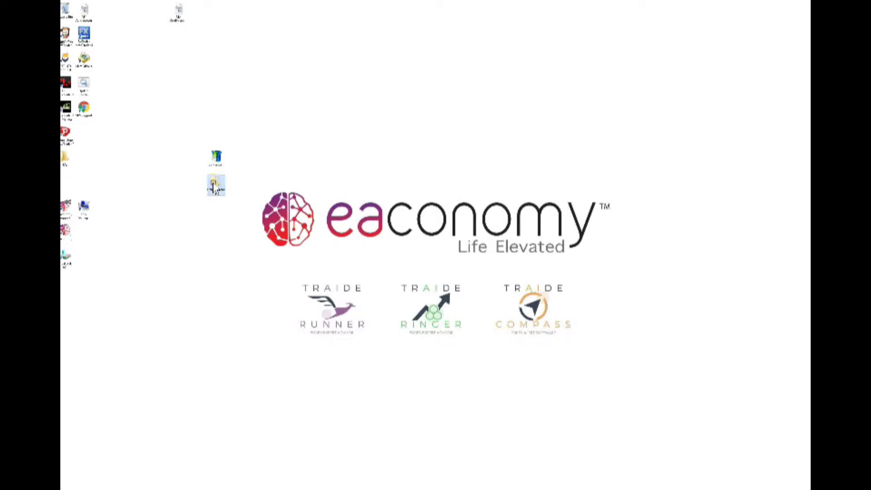
double_click(215, 185)
drag(342, 205, 331, 83)
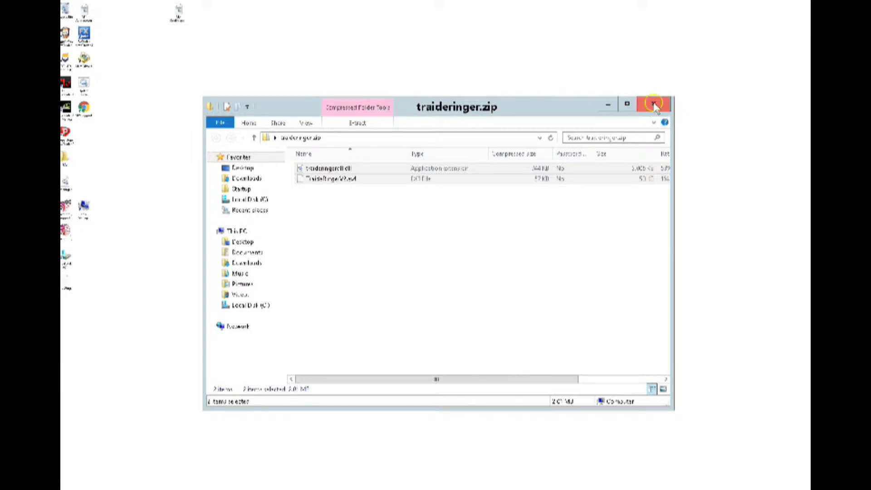
click(654, 104)
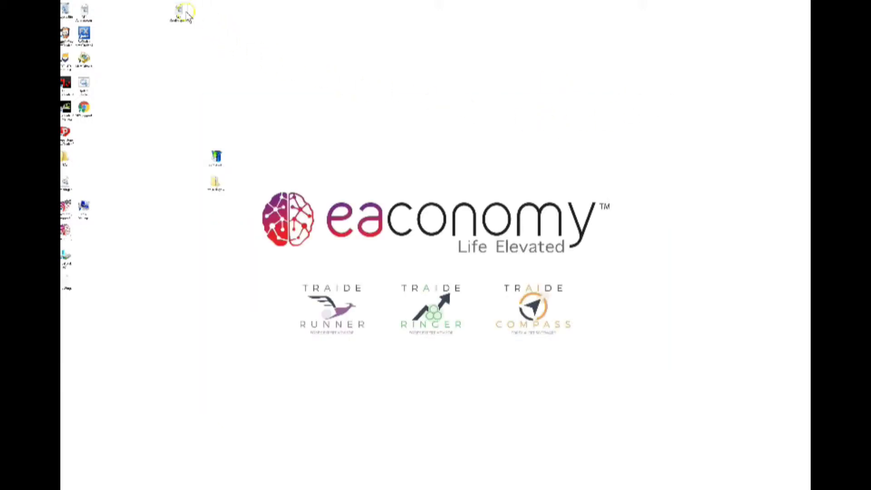
Group the extracted TraideRinger EX4 and DLL files together in an empty area of the remote desktop.
click(69, 283)
drag(94, 284, 142, 282)
drag(68, 184, 144, 263)
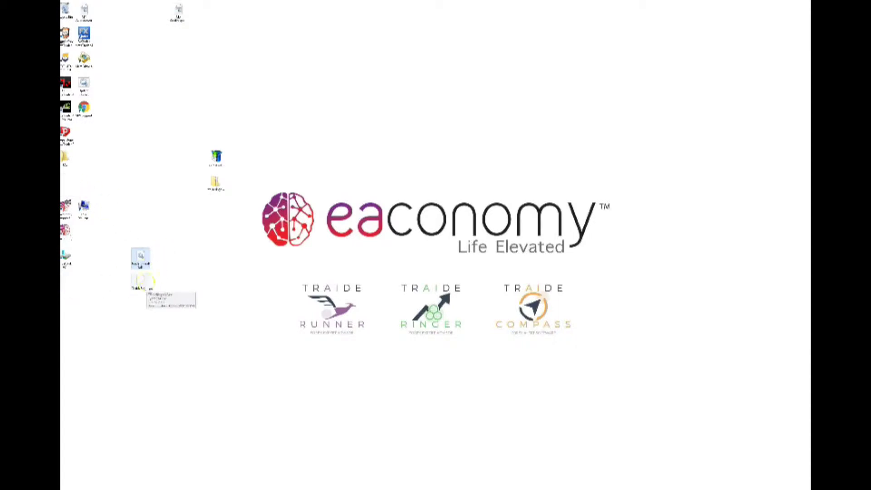
click(147, 269)
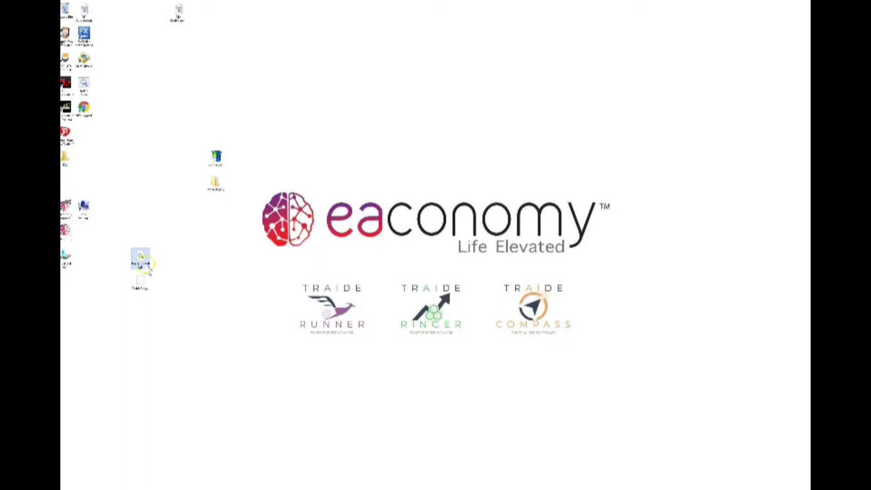
click(218, 158)
click(317, 169)
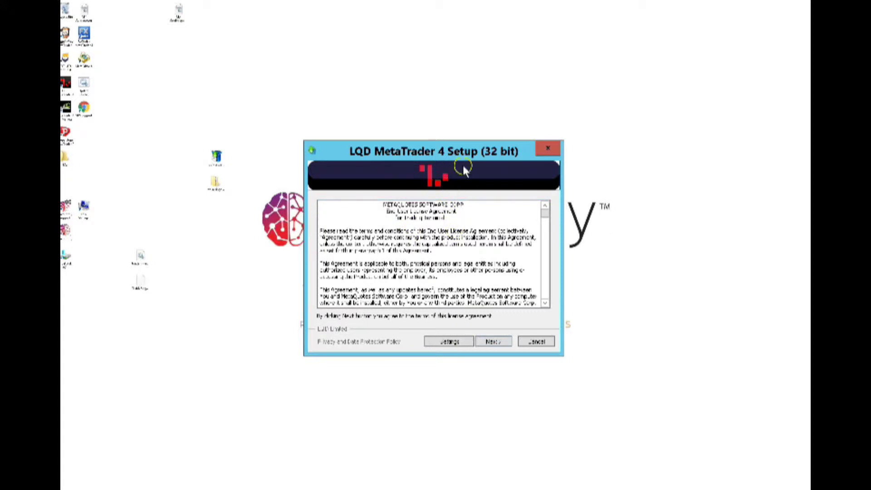
click(534, 342)
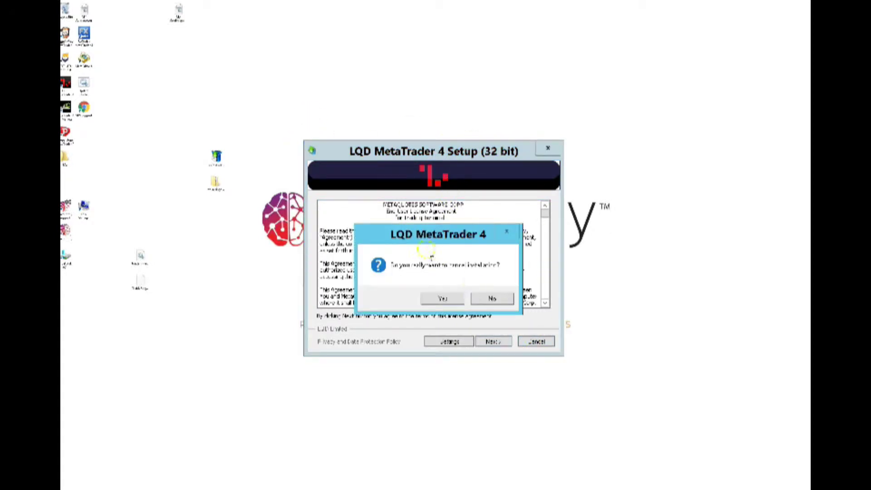
click(447, 300)
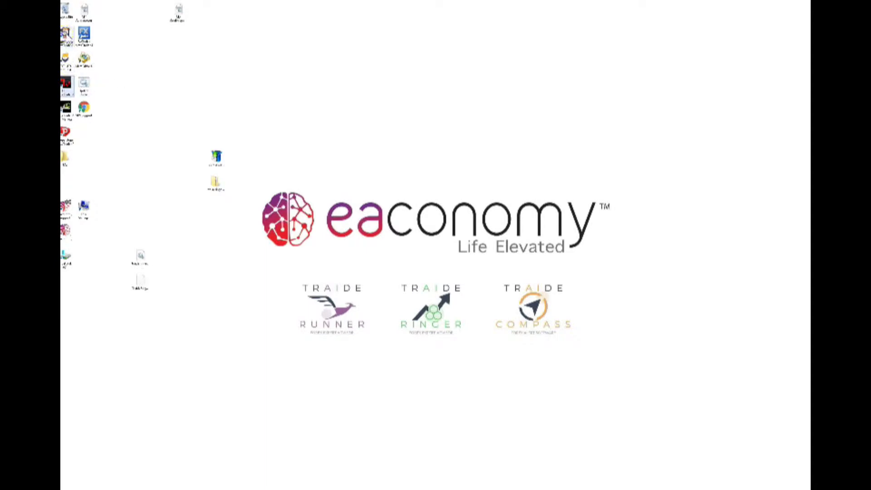
Launch the already installed LQD MetaTrader 4 terminal from the remote desktop.
click(89, 41)
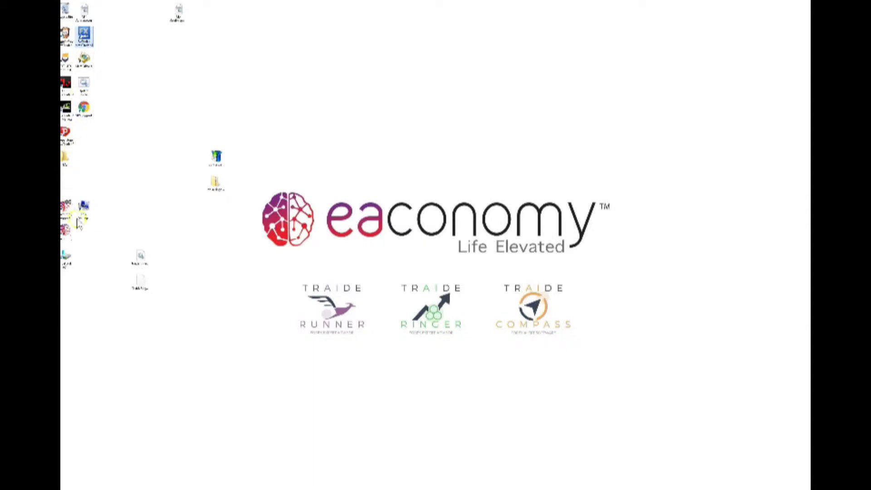
mouse_move(69, 136)
mouse_down()
mouse_move(83, 138)
mouse_move(74, 143)
mouse_up()
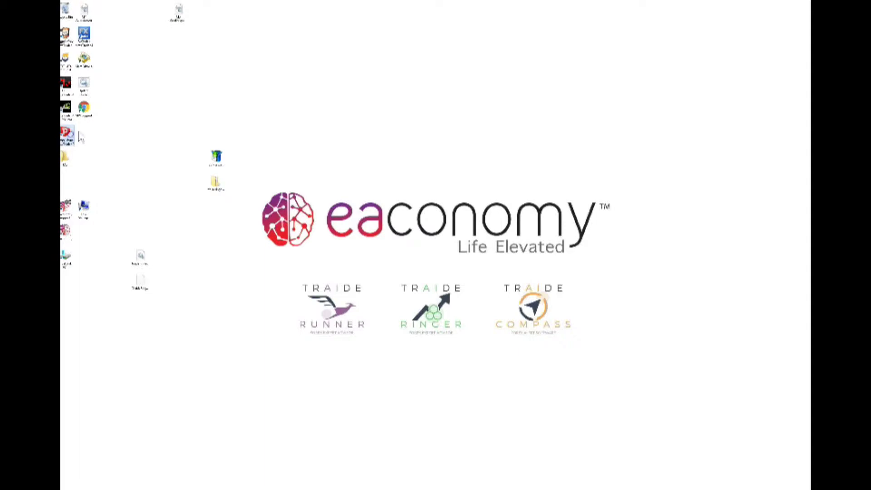
click(67, 109)
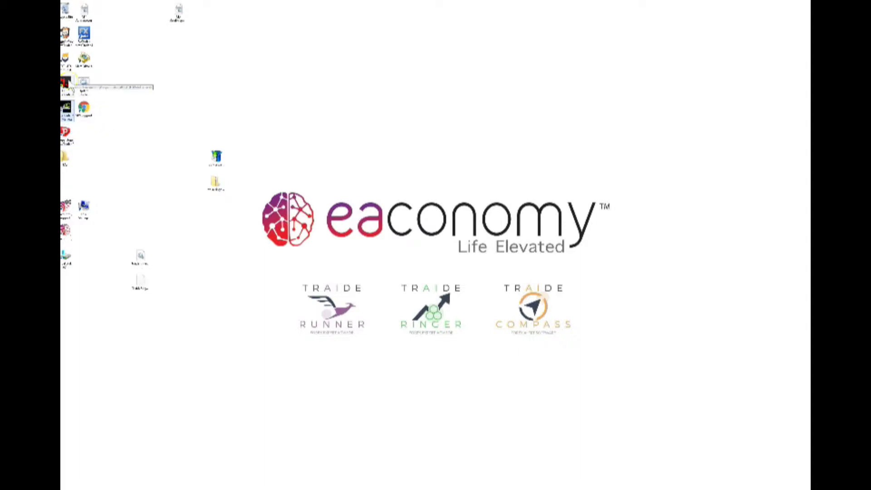
double_click(67, 83)
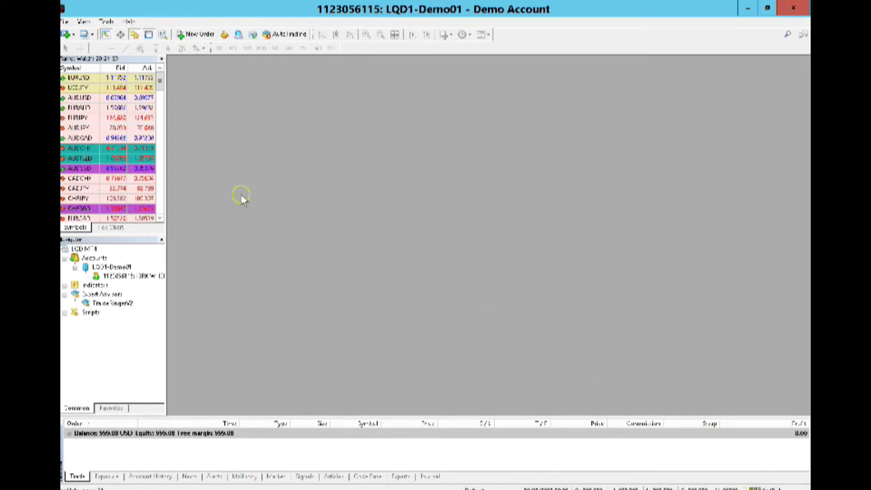
Open the trade account login dialog in MetaTrader 4 and copy the account's login number.
mouse_move(129, 281)
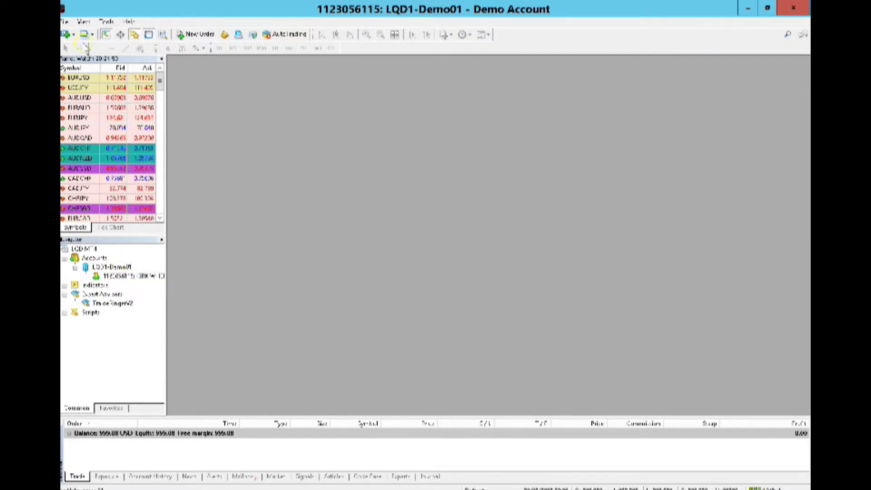
click(66, 22)
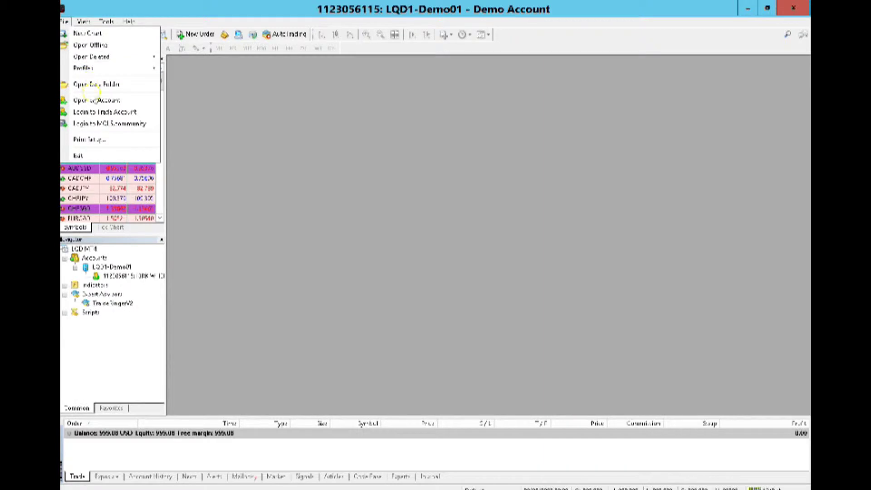
click(95, 112)
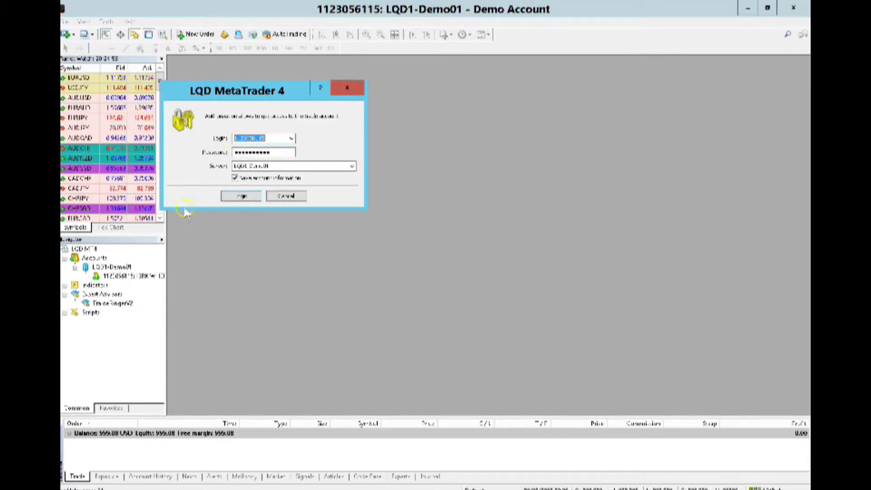
right_click(258, 140)
click(274, 145)
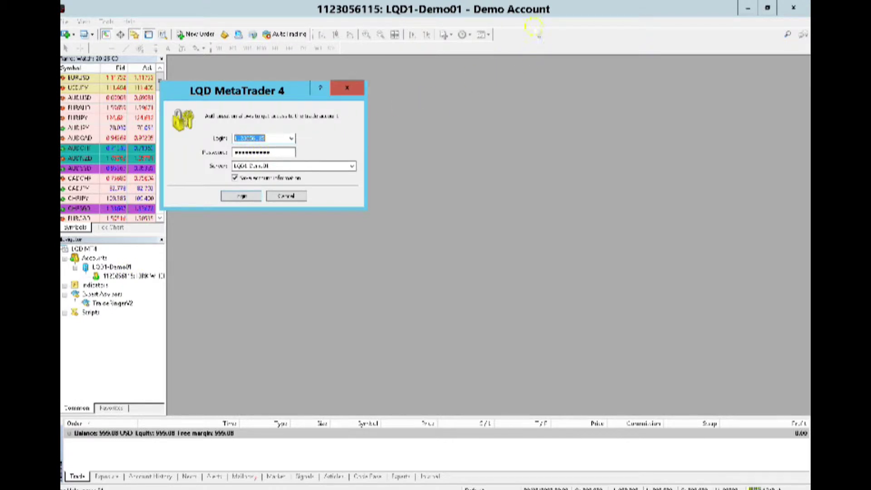
Minimize the remote desktop session, switch to the Manage Trial License page in Chrome, and expand the Licenses section.
mouse_move(541, 8)
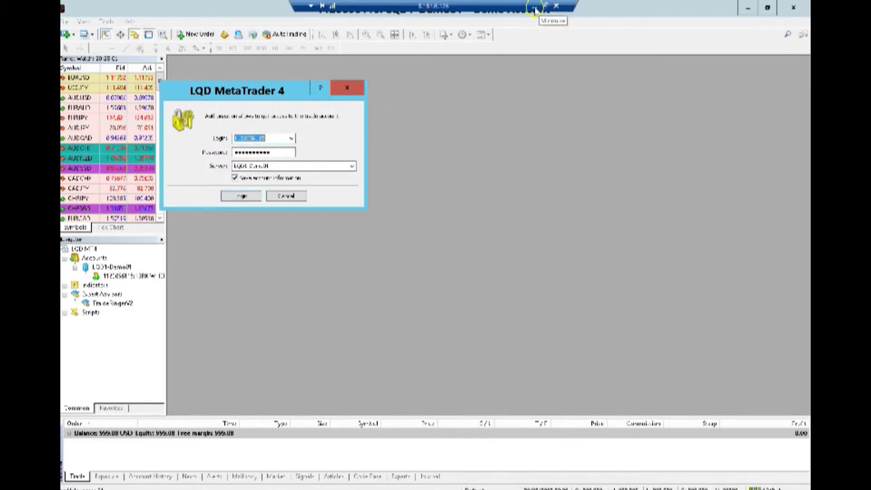
click(535, 6)
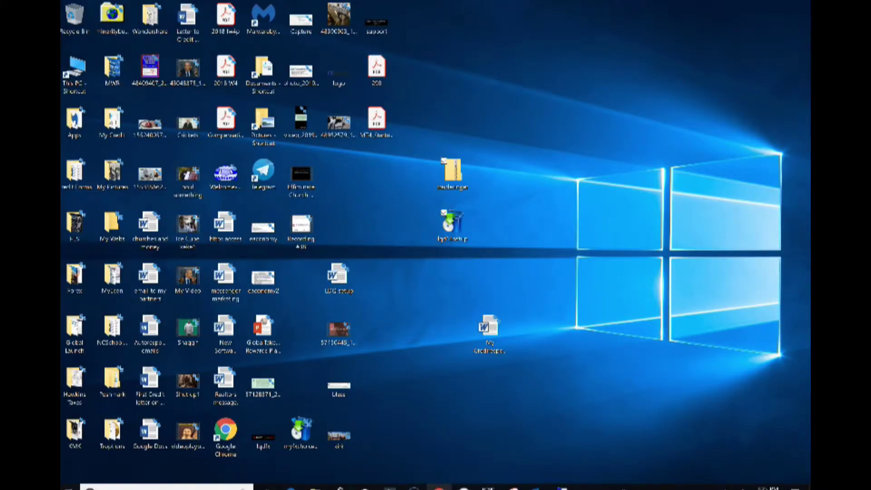
click(439, 487)
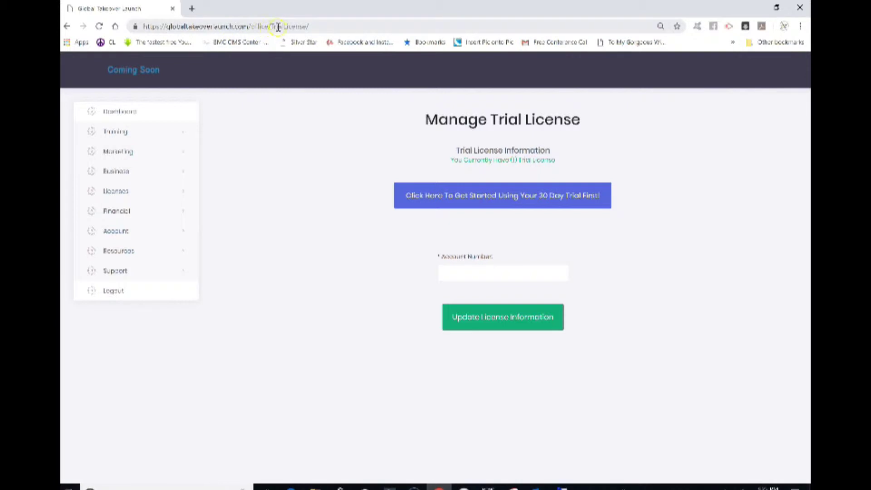
click(119, 191)
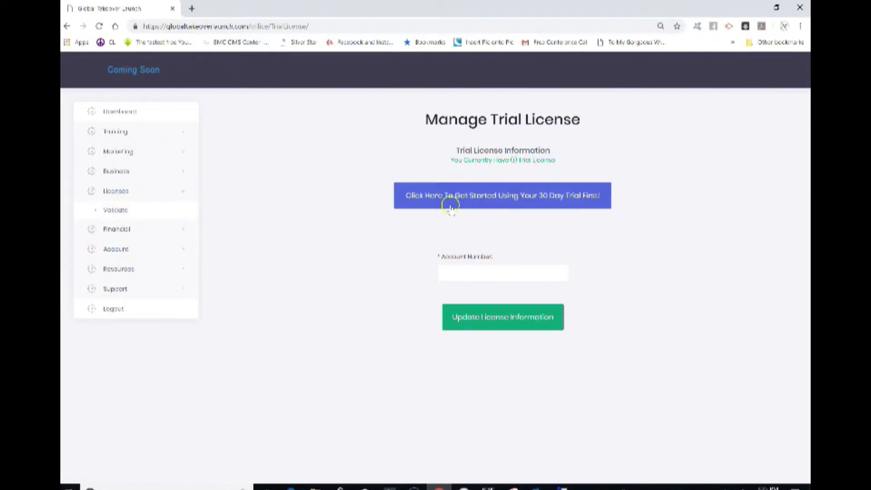
Paste the copied trading account number into the trial license form and submit the license update.
click(460, 273)
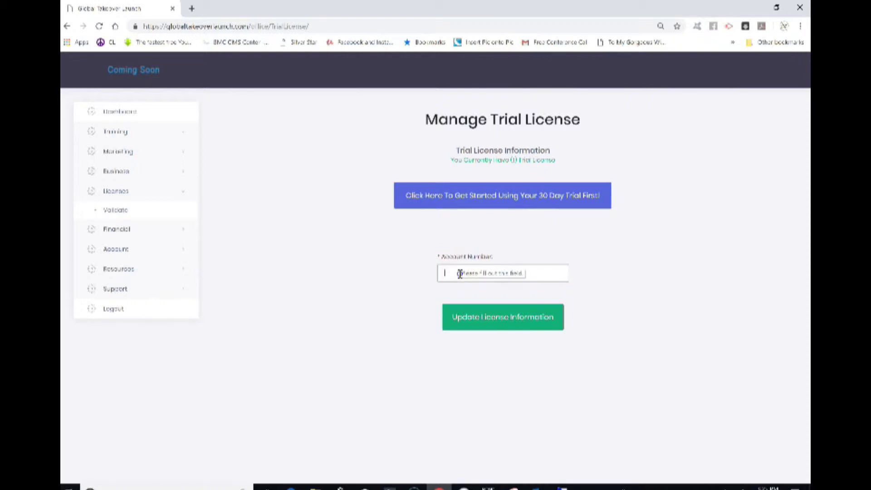
right_click(461, 274)
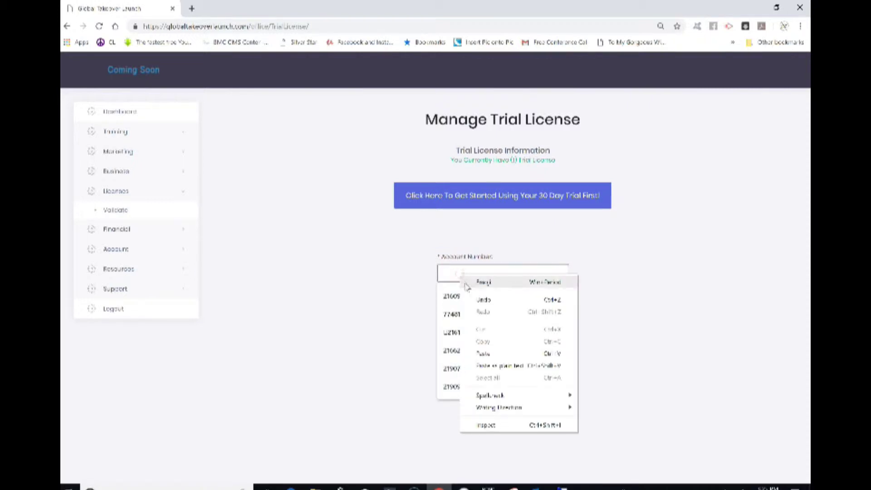
click(482, 353)
click(386, 319)
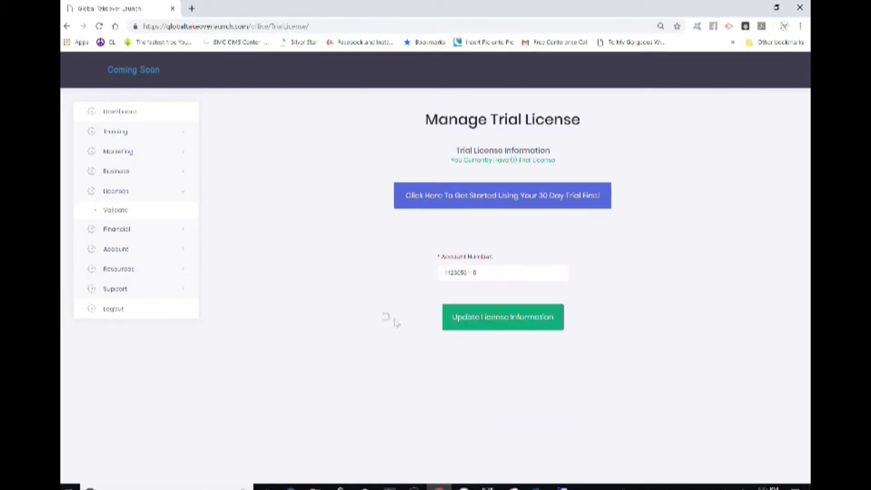
click(509, 317)
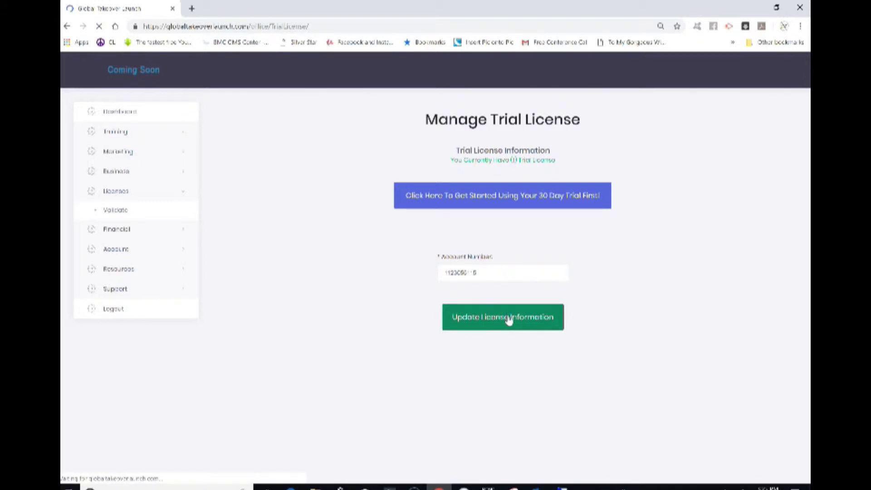
click(478, 158)
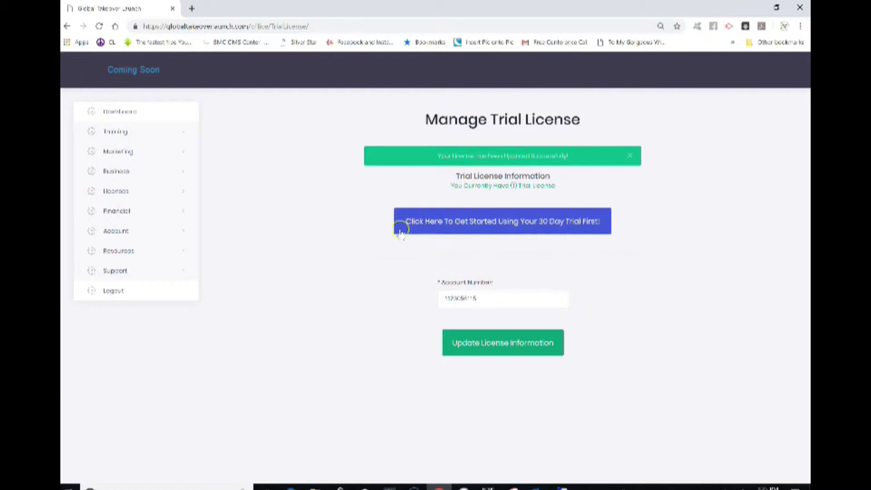
Open the getting-started training page for the 30-day trial.
click(512, 222)
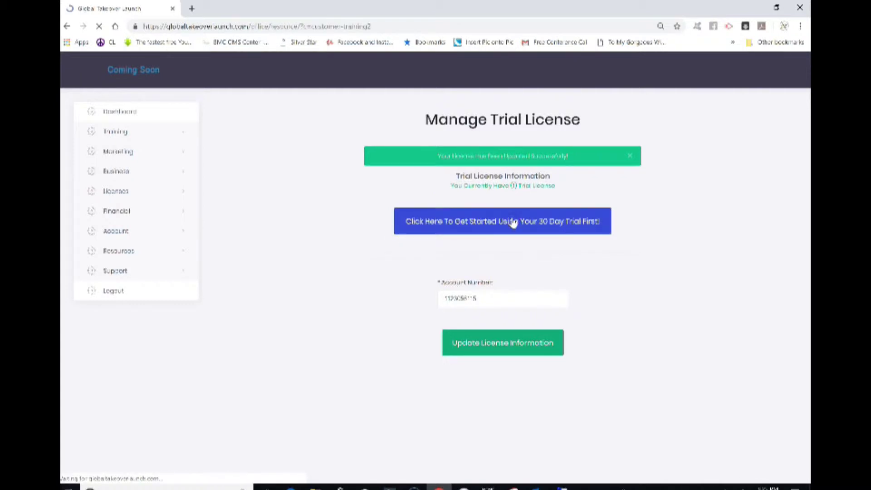
scroll(424, 206, down, 1)
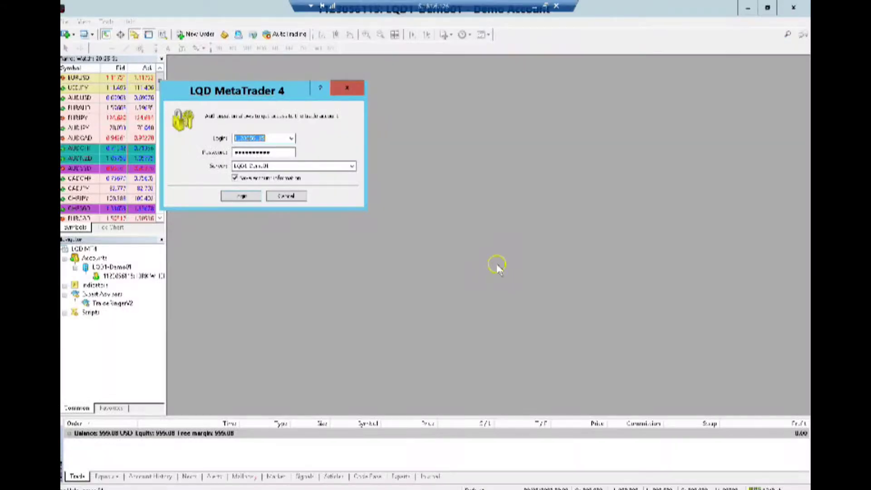
Dismiss the MetaTrader 4 login dialog, minimize the terminal, and copy the TraideRingerV2.ex4 file on the remote desktop.
click(286, 196)
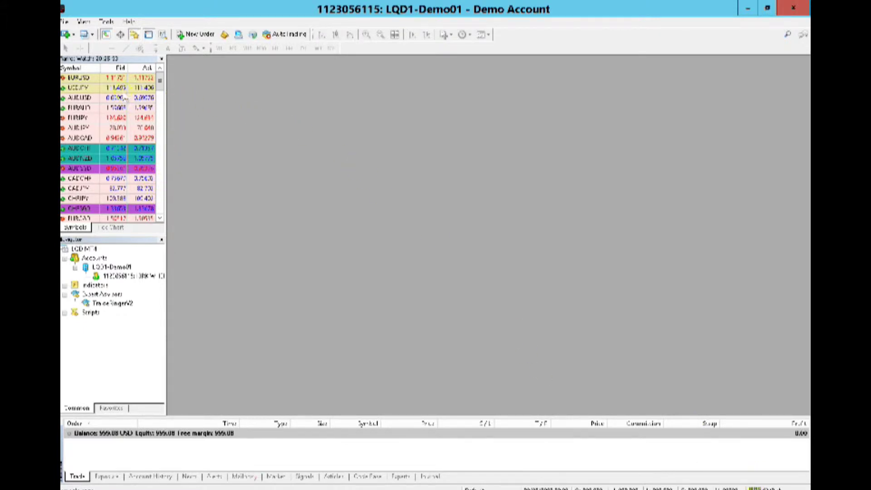
click(742, 8)
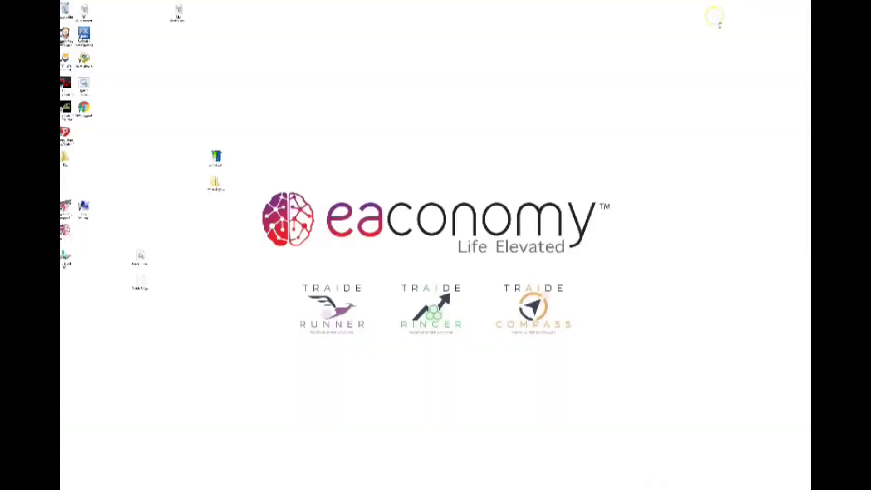
click(154, 266)
click(143, 280)
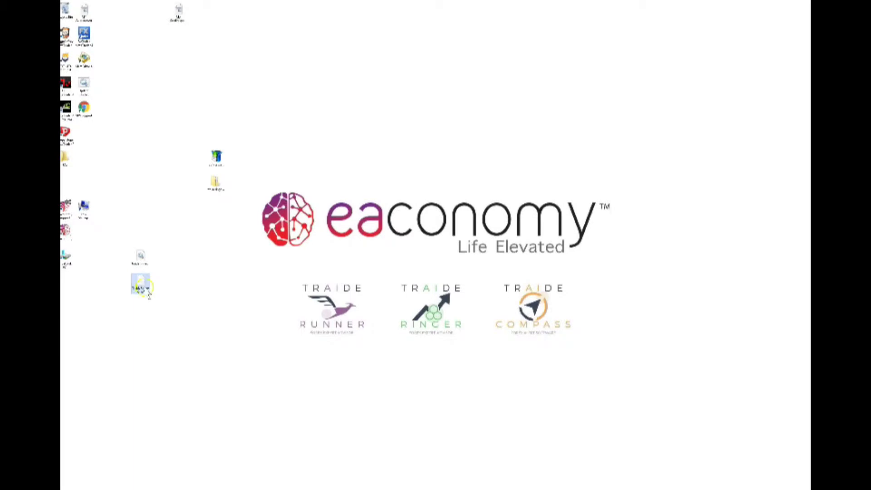
right_click(140, 280)
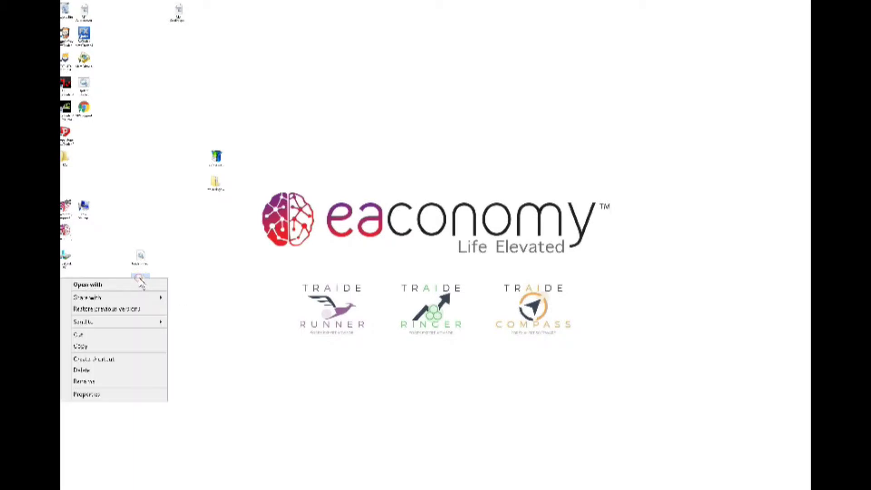
click(91, 345)
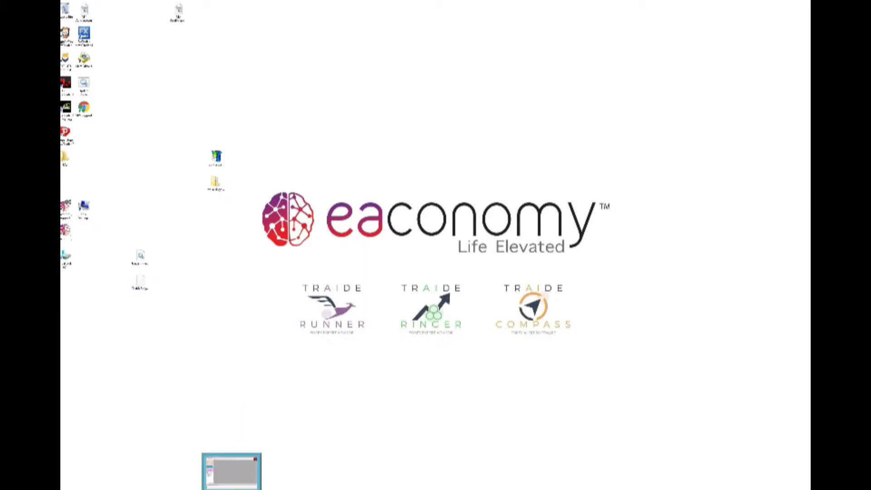
Restore the MetaTrader 4 terminal and open the MQL4 folder inside its data folder.
click(231, 471)
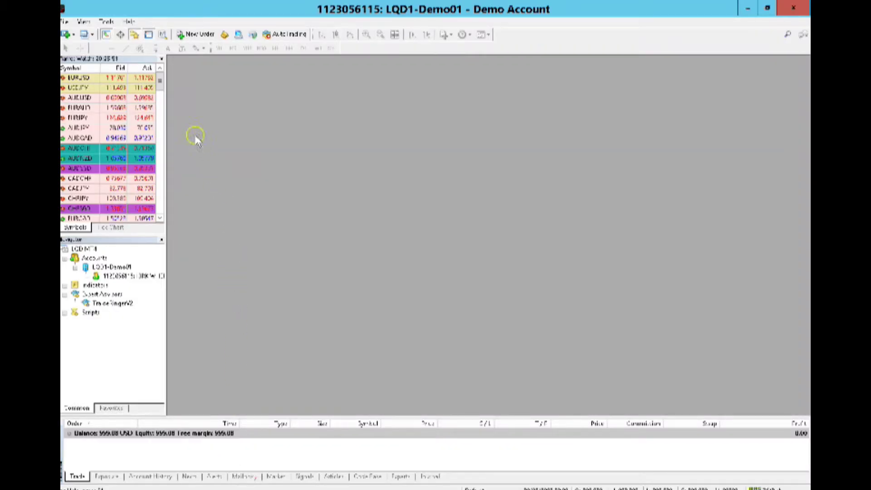
click(66, 21)
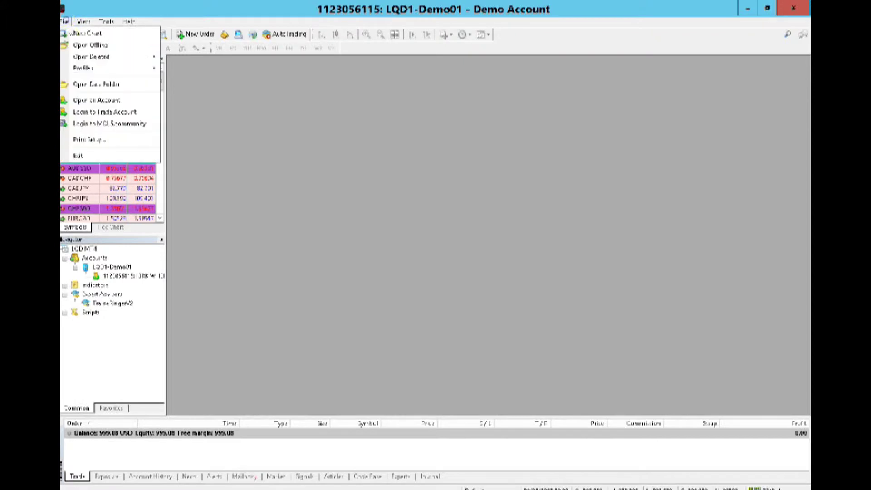
click(81, 86)
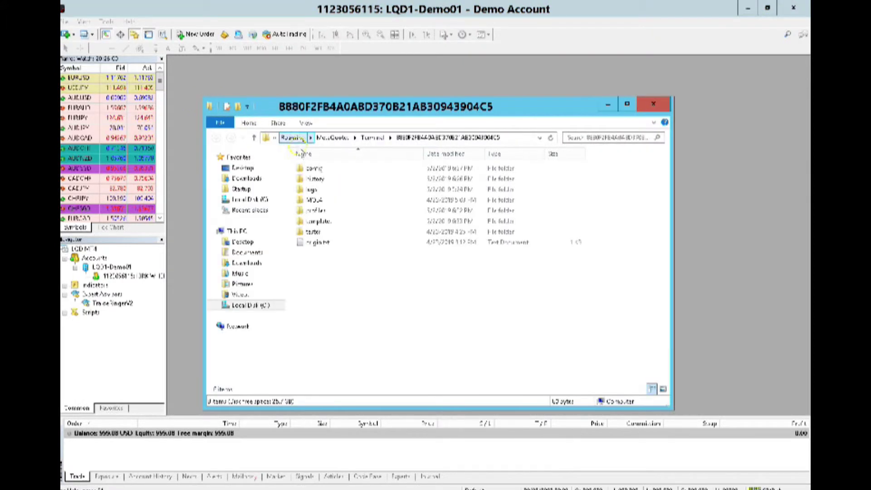
double_click(315, 200)
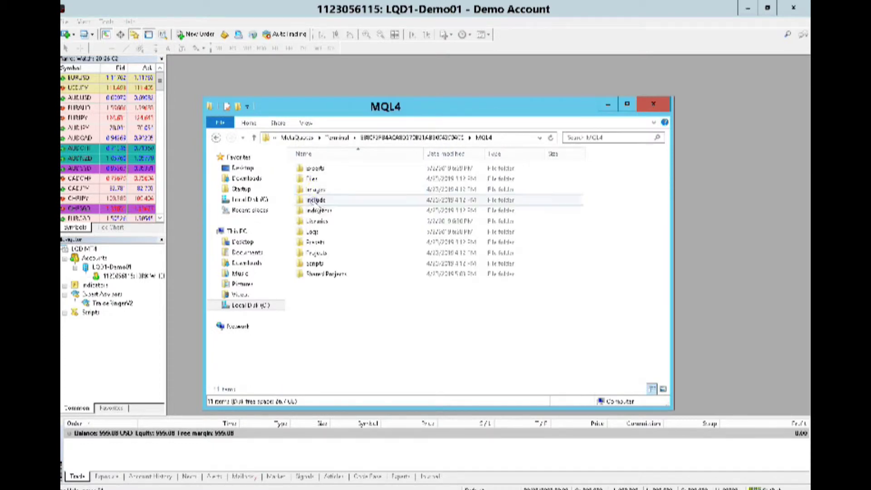
Inspect the Experts folder for the TraideRingerV2 EX4 file, bring up the paste option without using it, and close the folder window.
click(316, 169)
click(325, 199)
right_click(325, 200)
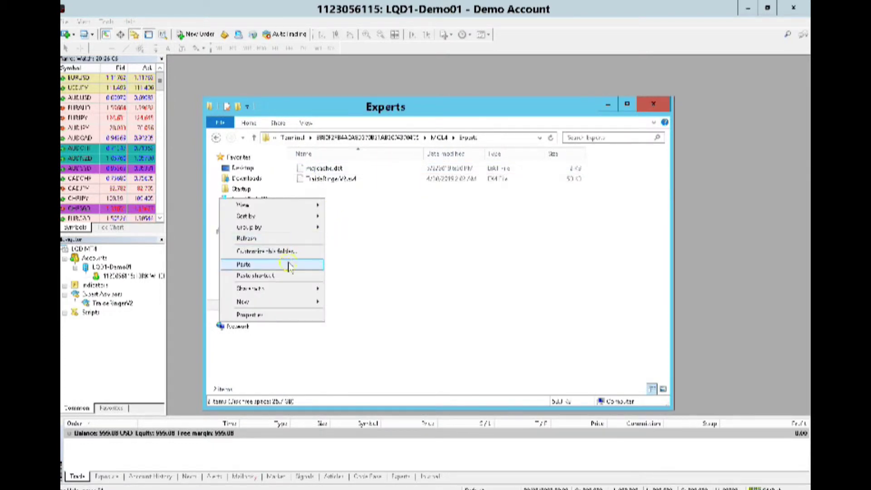
click(349, 178)
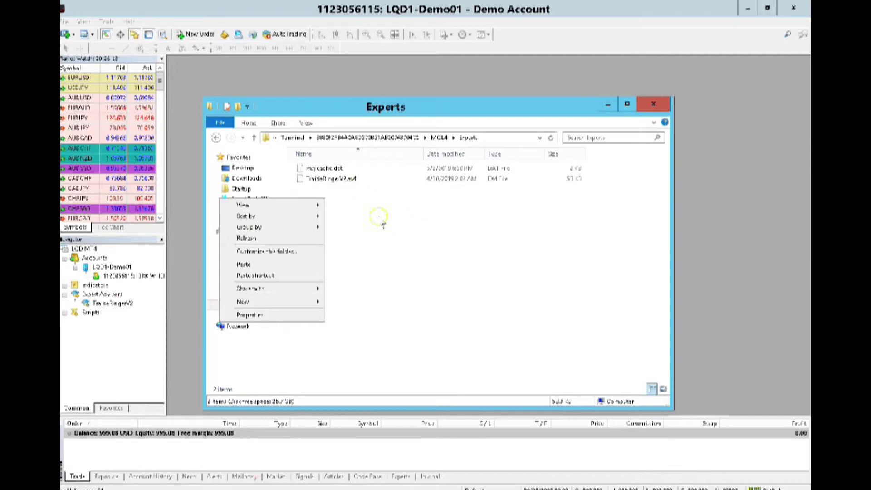
click(371, 195)
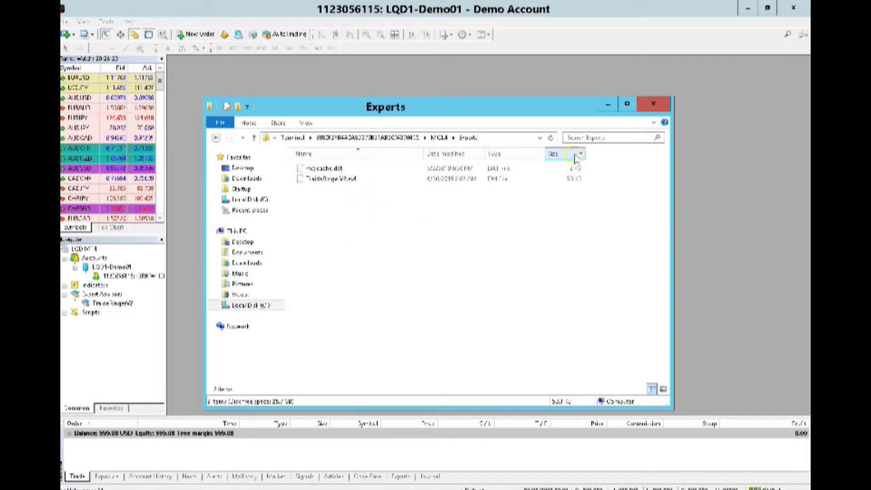
click(660, 108)
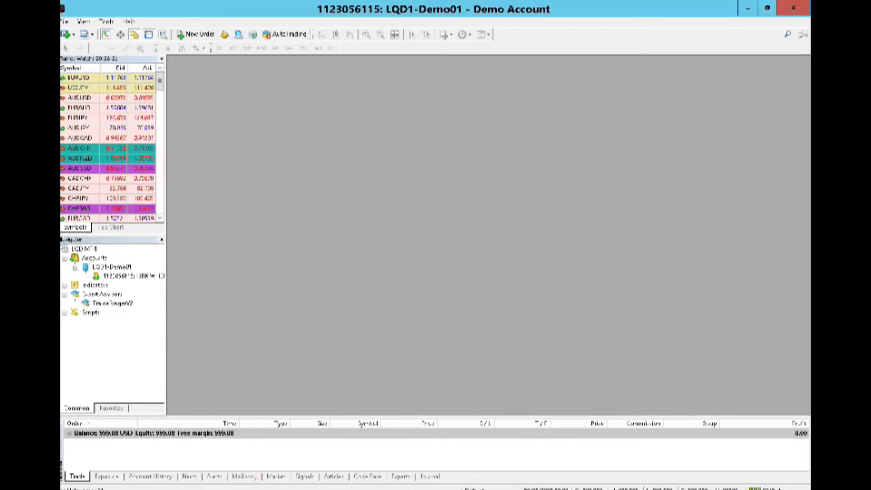
Minimize MetaTrader 4 and copy the TraideRinger DLL file on the remote desktop.
click(747, 7)
click(142, 257)
right_click(141, 261)
click(113, 322)
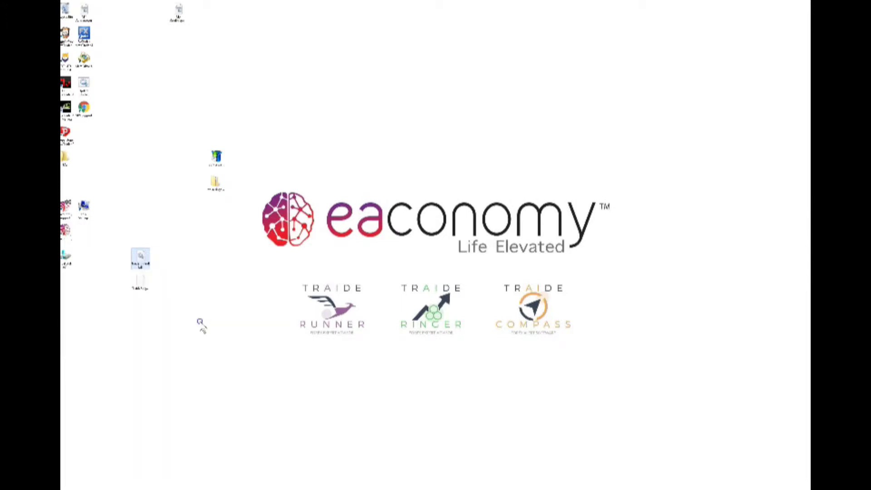
Return to MetaTrader 4 and open the Libraries folder under MQL4 in the terminal's data folder.
mouse_move(232, 488)
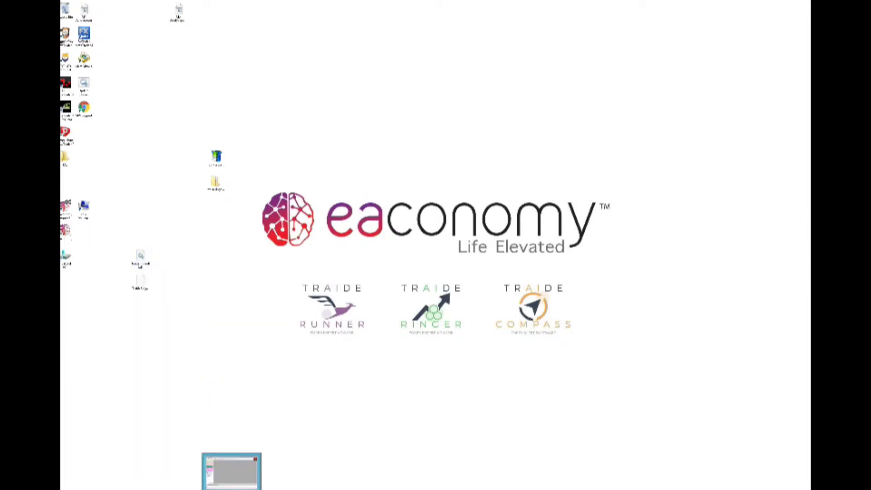
click(231, 471)
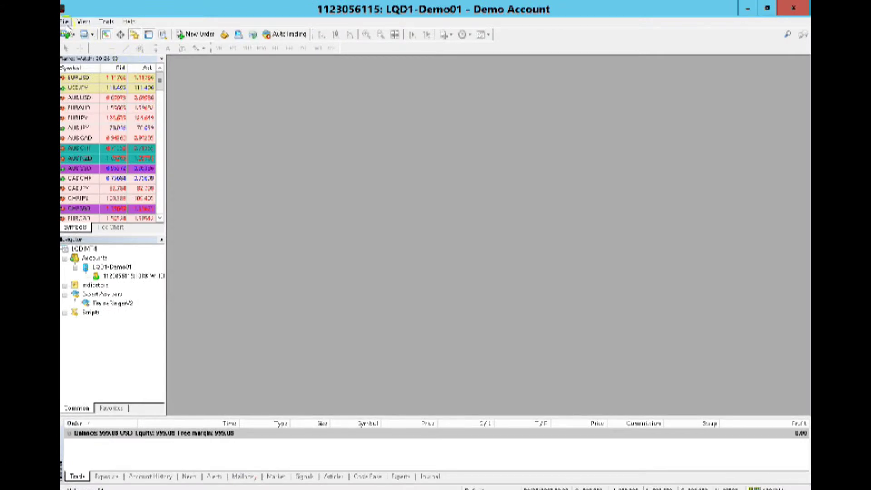
click(66, 21)
click(81, 85)
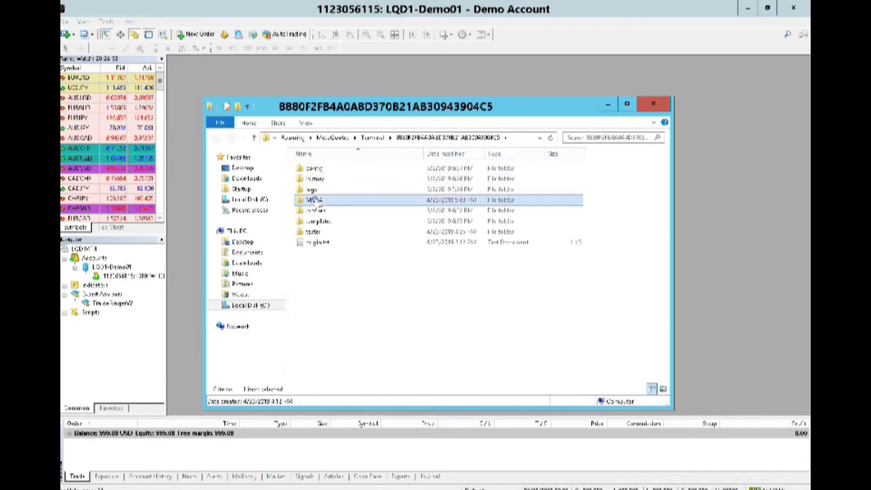
double_click(317, 196)
click(321, 223)
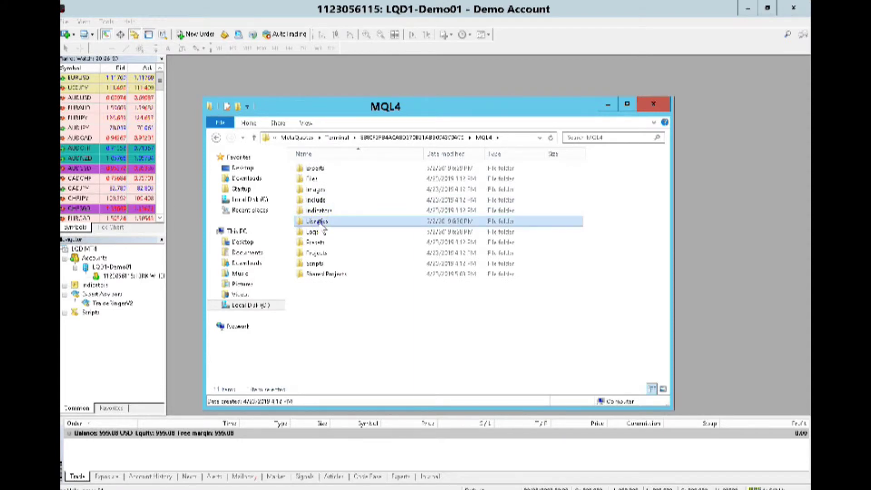
double_click(321, 222)
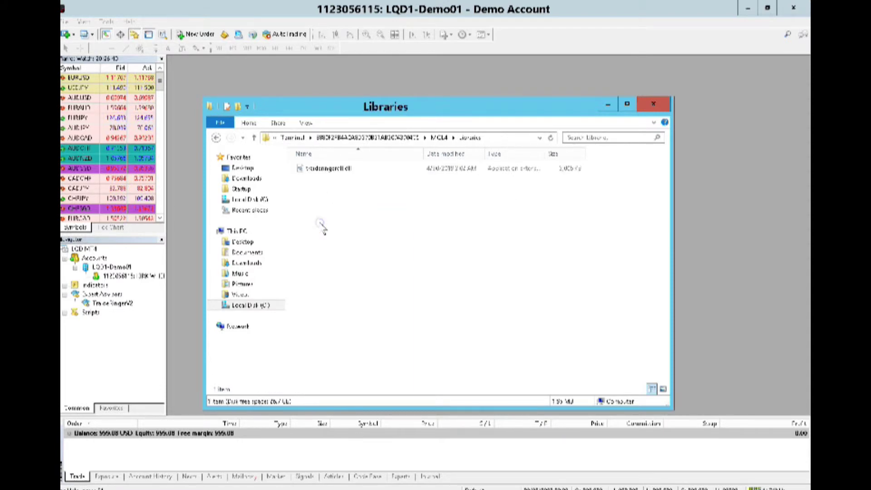
Check the Libraries folder for the TraideRinger DLL, bring up the paste option without using it, and close the folder window.
click(329, 169)
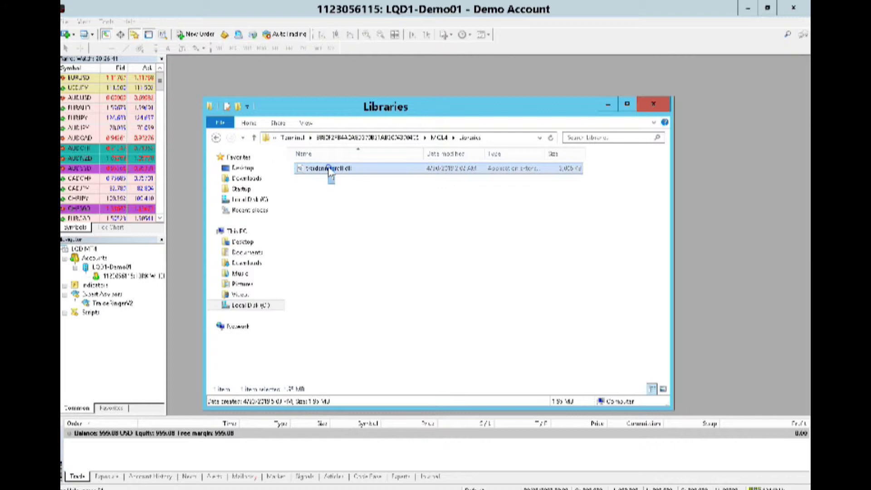
click(326, 195)
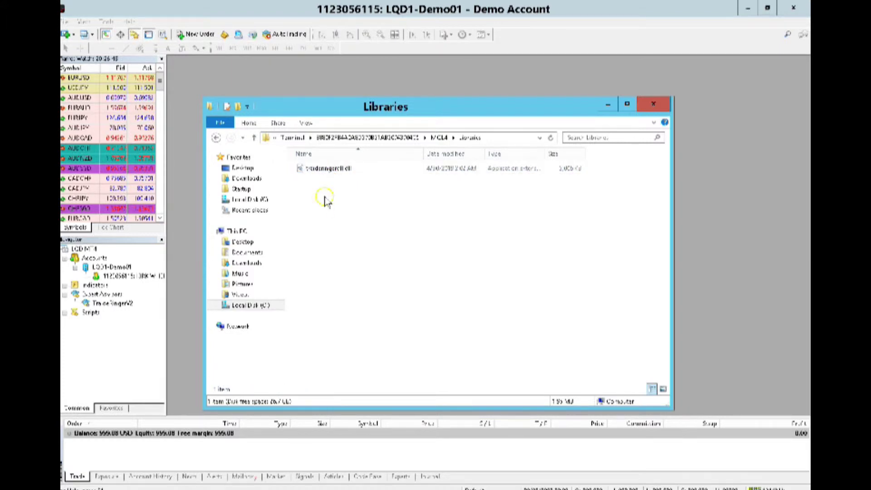
right_click(325, 198)
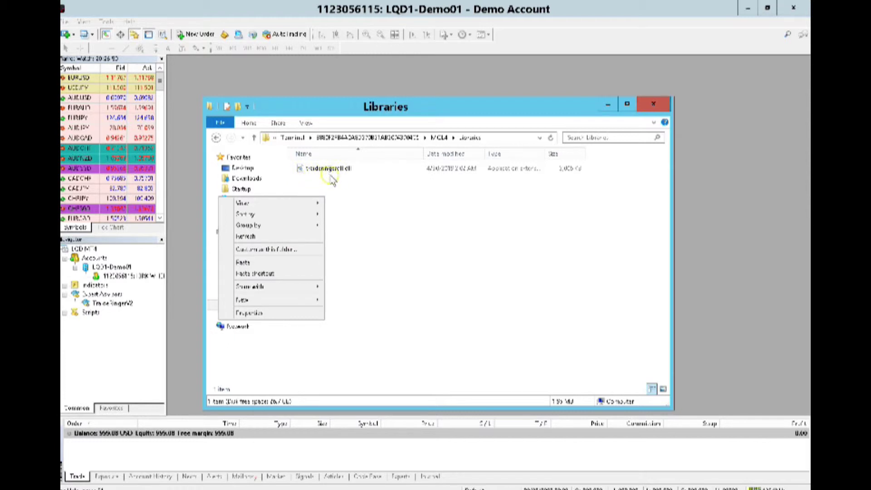
click(347, 177)
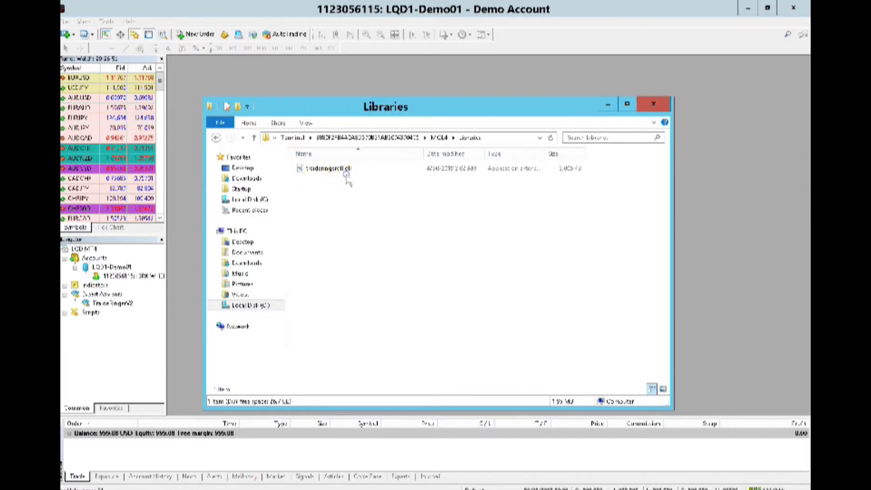
click(647, 107)
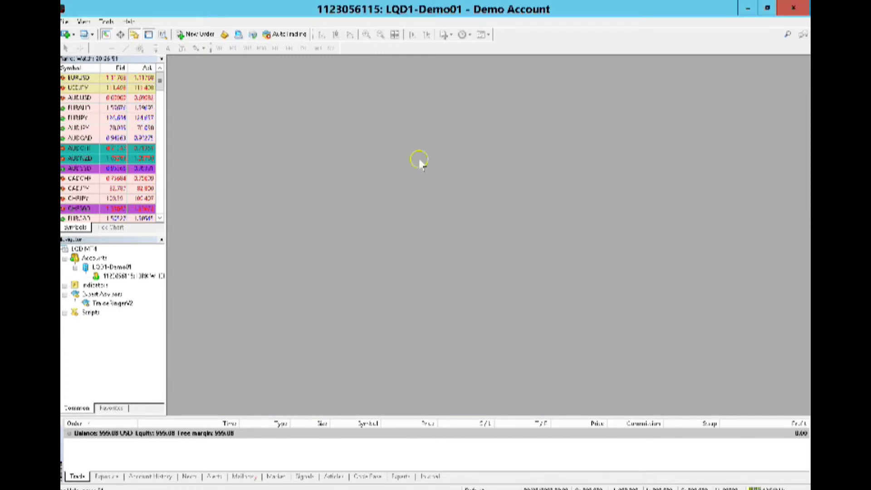
Refresh the Expert Advisors list in the Navigator.
click(66, 295)
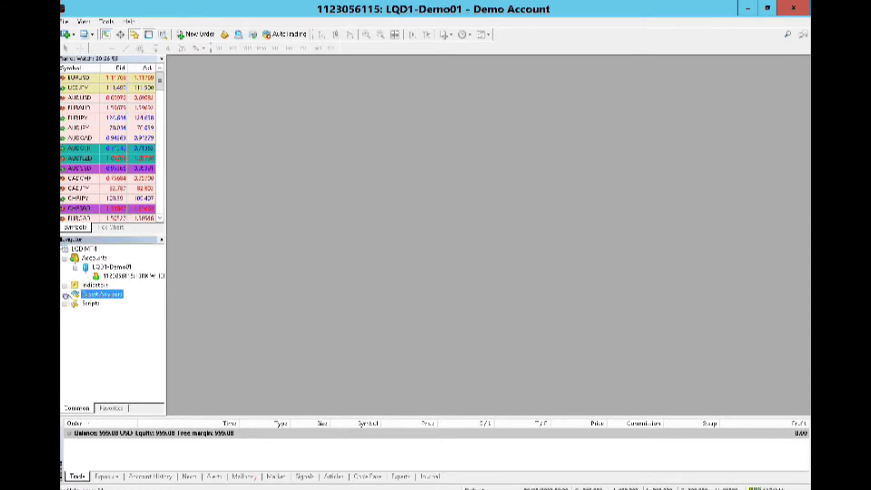
right_click(101, 295)
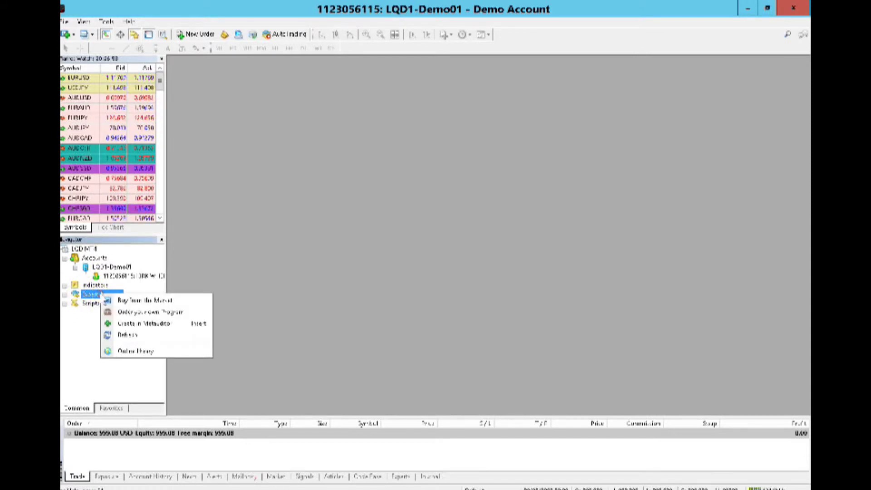
click(120, 335)
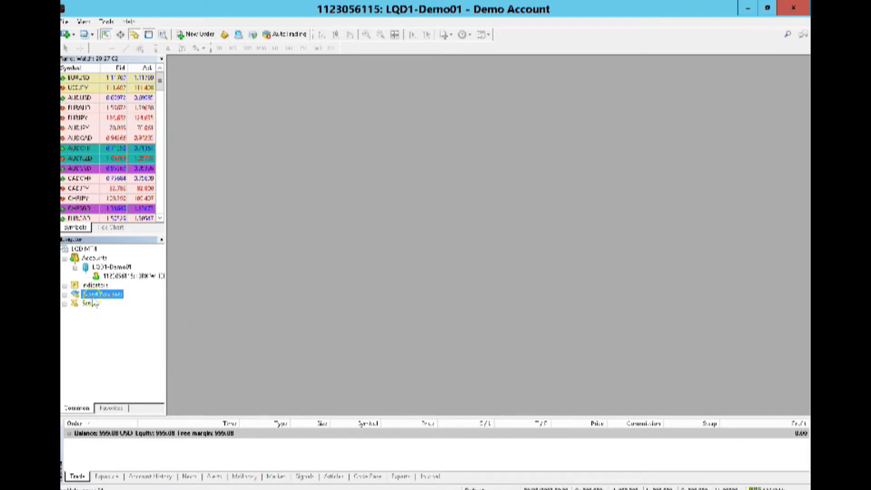
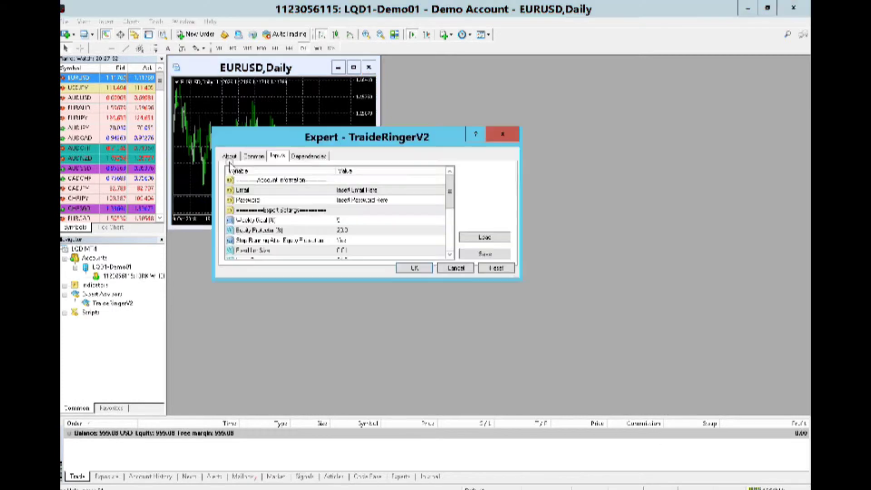
Allow live trading and modification of Signals settings in the TraideRingerV2 expert's common options.
click(353, 190)
click(254, 156)
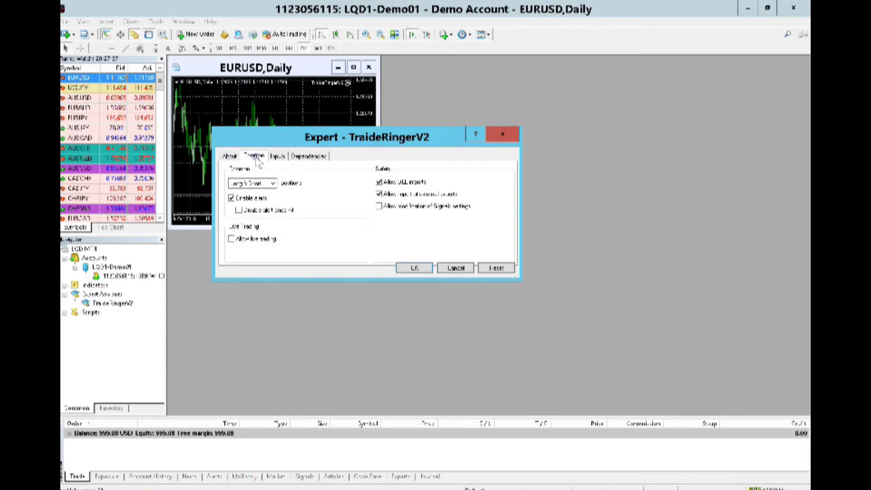
click(231, 239)
click(378, 208)
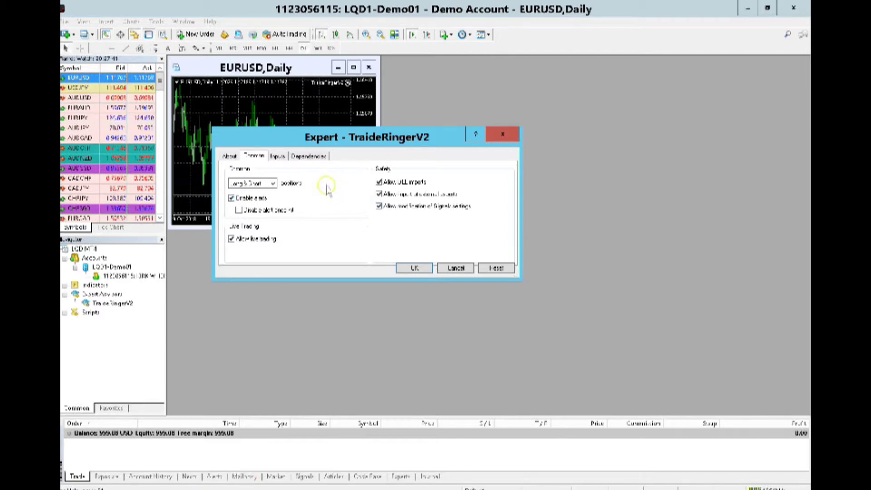
Fill in the account email in the TraideRingerV2 expert's inputs.
click(277, 157)
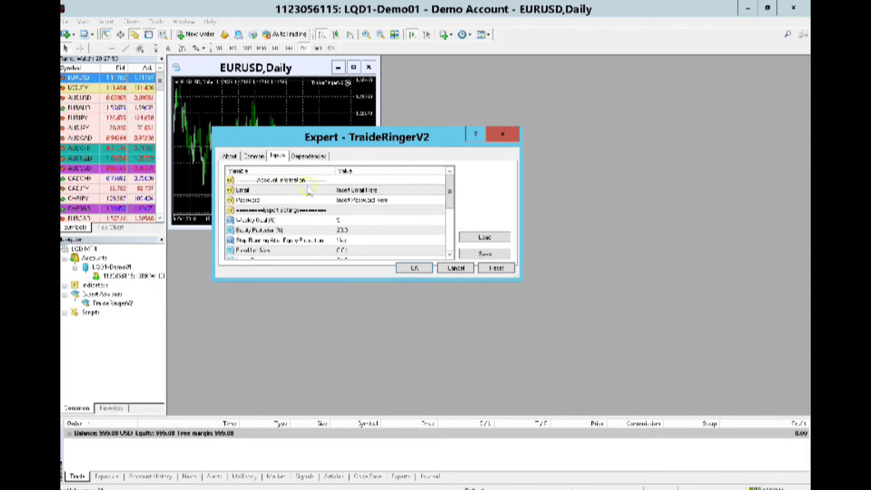
click(352, 191)
click(352, 191)
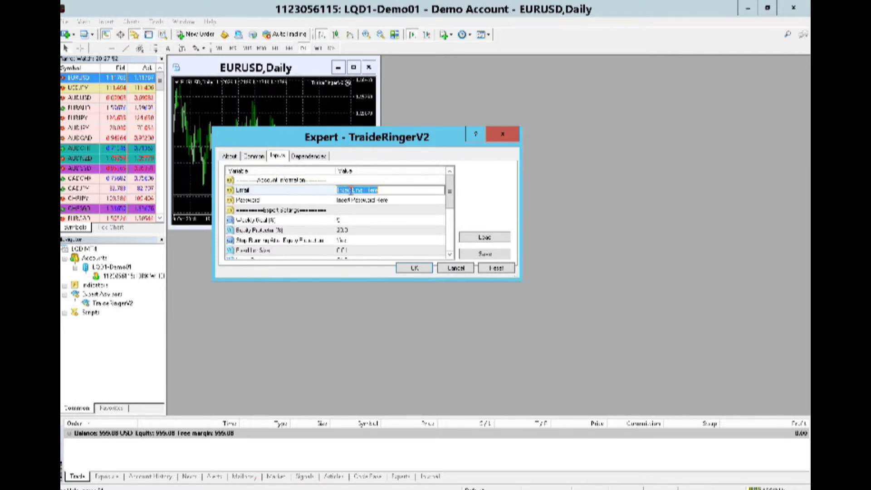
text(M)
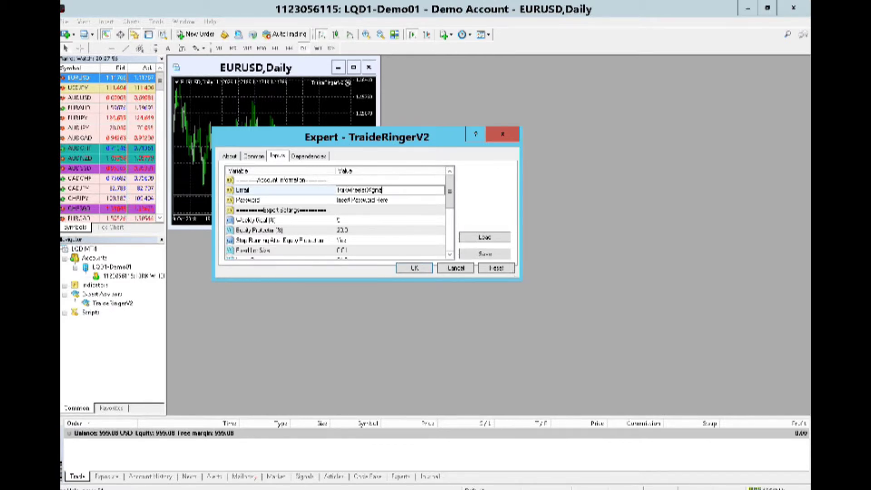
text(.com)
click(352, 190)
Review the Weekly Goal, Equity Protector and Fixed Lot Size inputs of the expert.
click(367, 201)
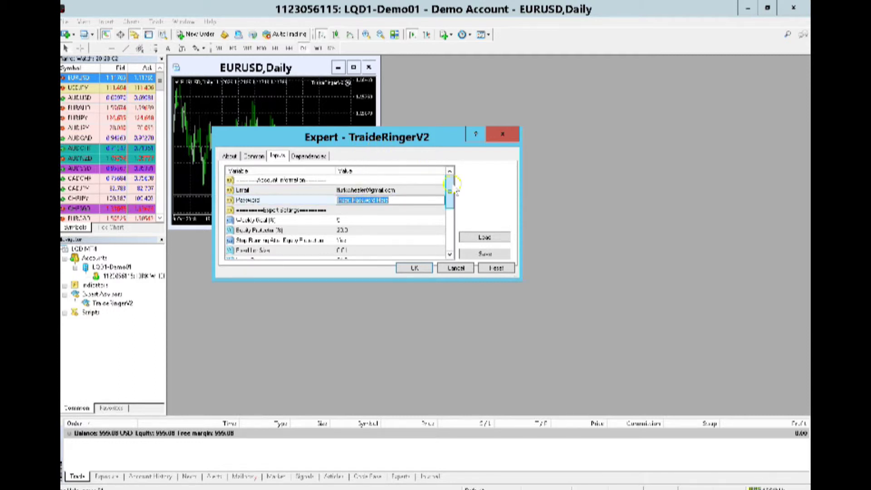
drag(450, 189, 452, 208)
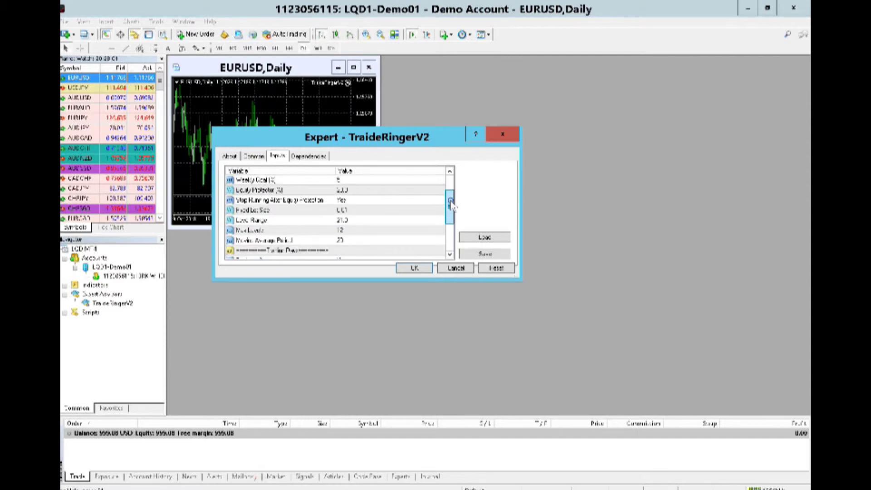
click(348, 182)
click(347, 189)
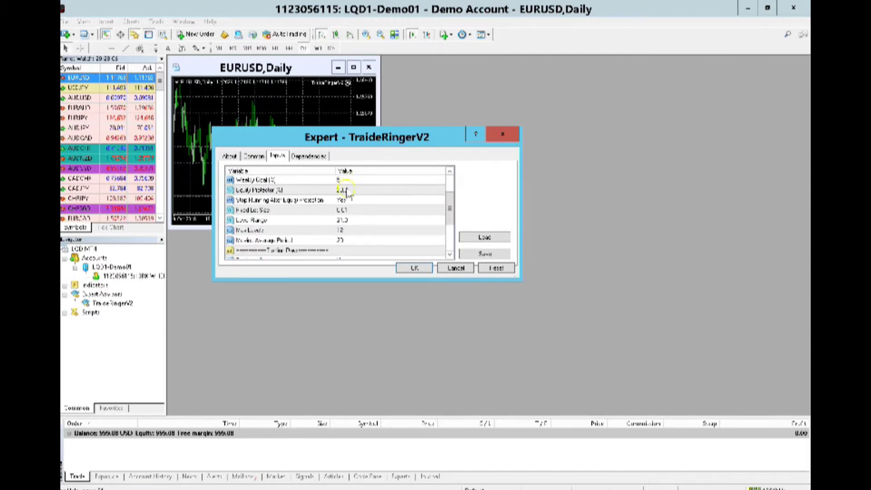
click(341, 210)
Set Trade on Thursday and Trade on Friday to Yes in the trading days settings.
drag(449, 222, 451, 247)
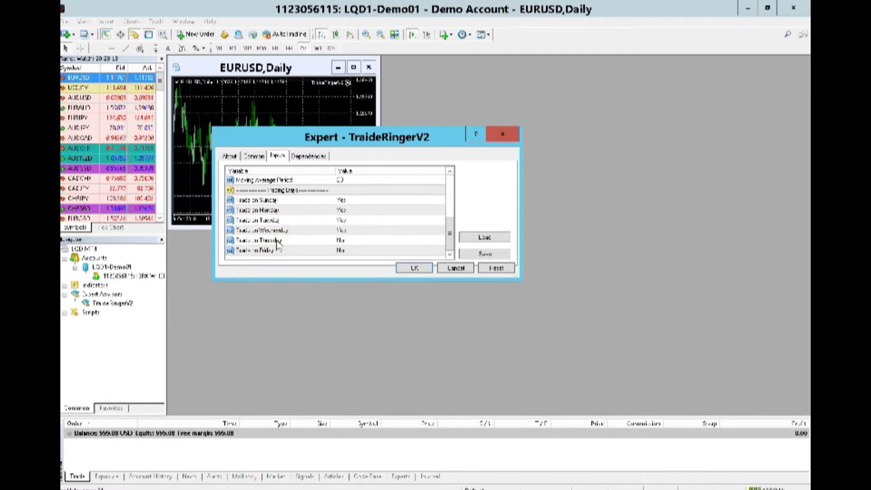
click(343, 241)
click(343, 241)
click(344, 241)
click(347, 257)
click(360, 250)
click(359, 250)
click(359, 250)
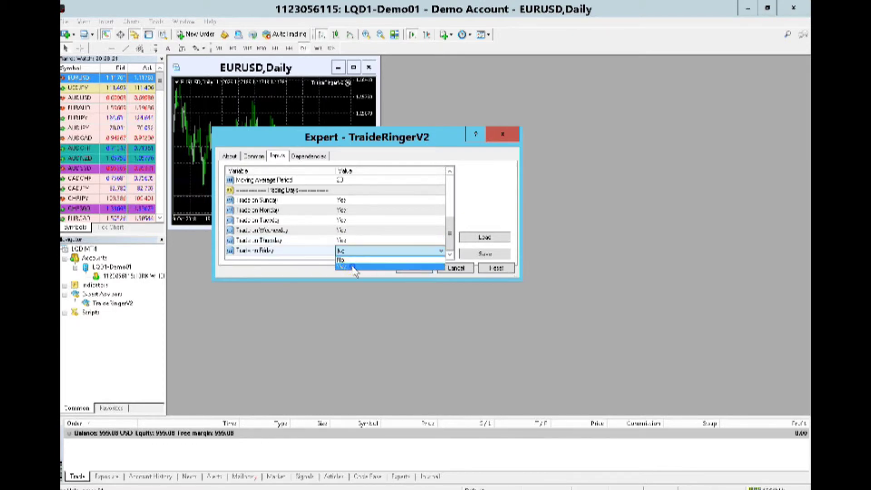
click(353, 268)
Return Trade on Thursday and Trade on Friday to No.
click(351, 240)
click(350, 241)
click(355, 255)
click(354, 254)
click(352, 251)
click(393, 246)
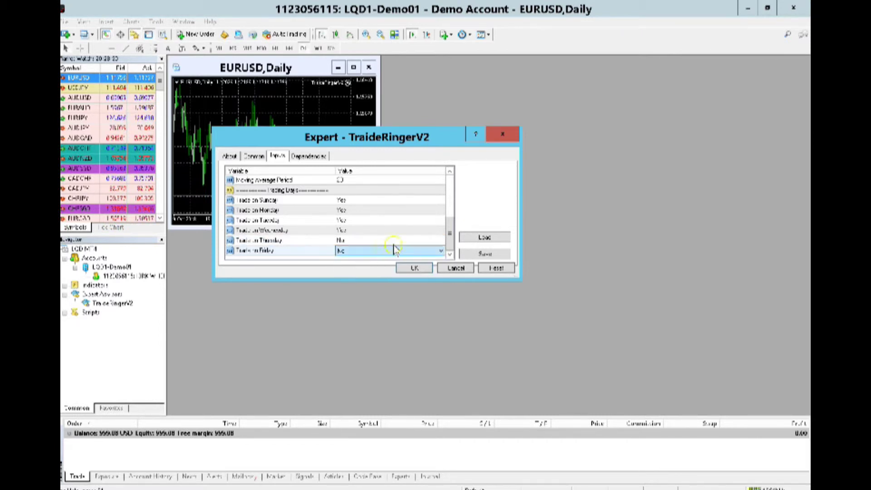
Check the Fixed Lot Size setting among the expert's inputs.
drag(450, 236, 453, 218)
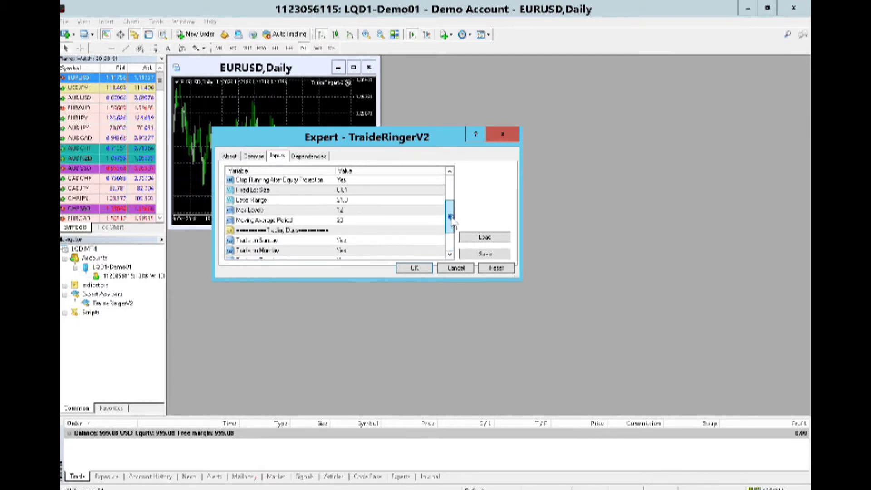
click(328, 192)
click(341, 192)
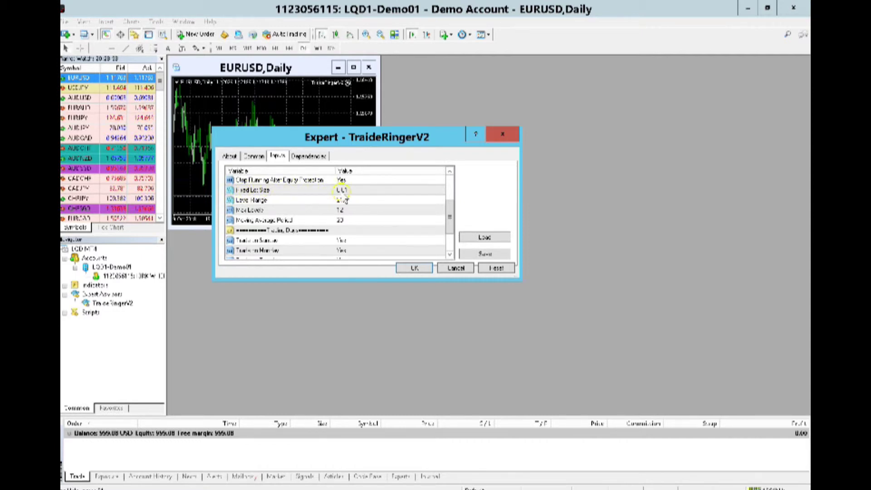
Move the expert dialog partly out of view, enter the account password, and apply the settings to the EURUSD chart.
drag(449, 216, 449, 185)
click(386, 191)
click(390, 200)
click(390, 199)
drag(388, 138, 806, 59)
click(797, 94)
text(K)
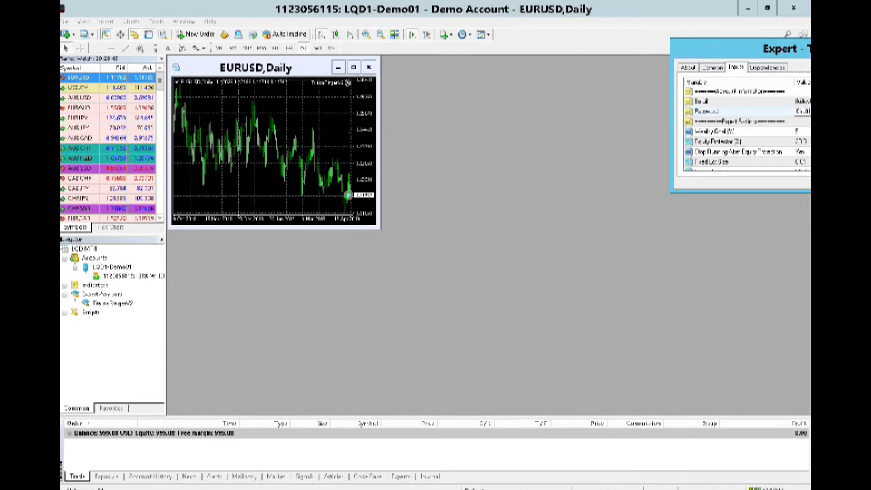
key(Return)
drag(795, 53, 749, 99)
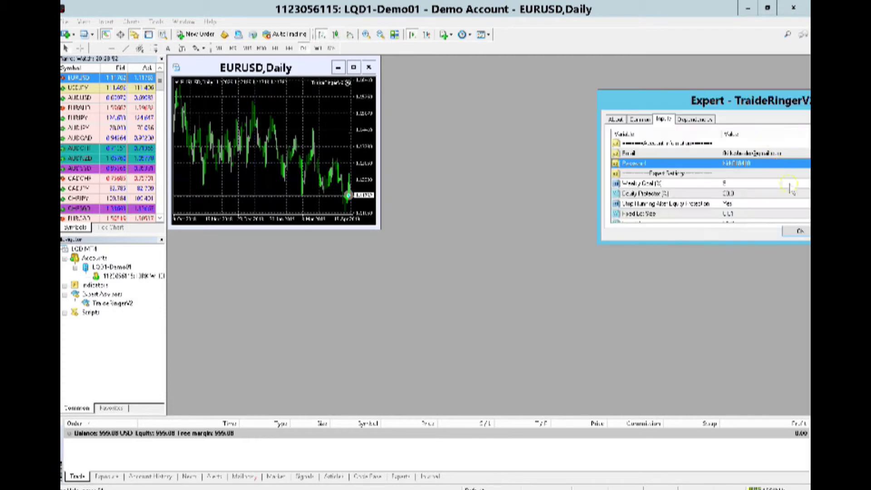
click(800, 234)
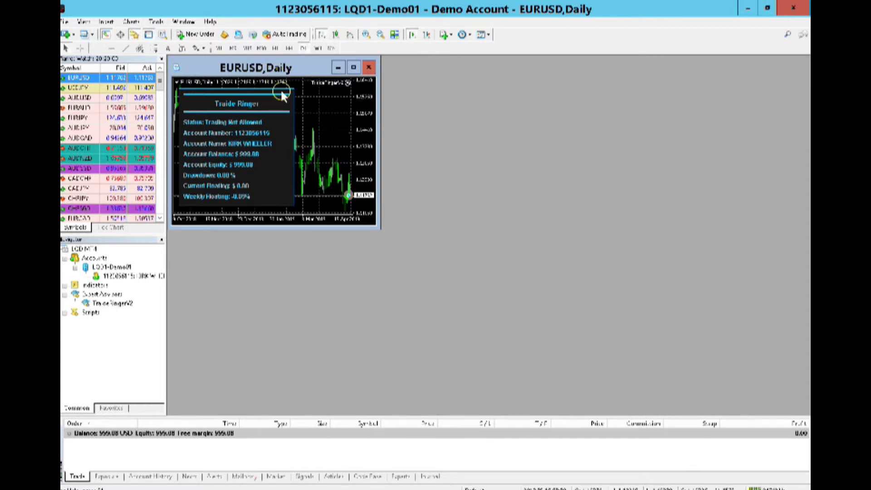
Set the EURUSD chart's timeframe to Daily.
right_click(301, 97)
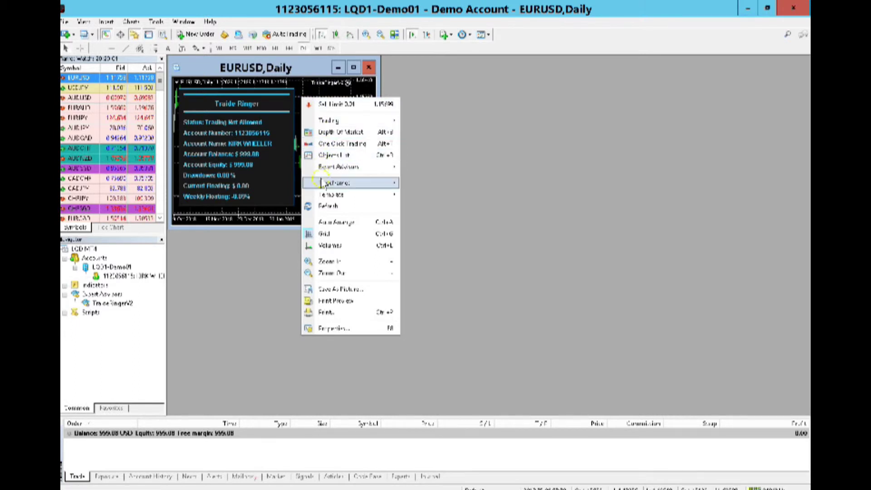
mouse_move(323, 183)
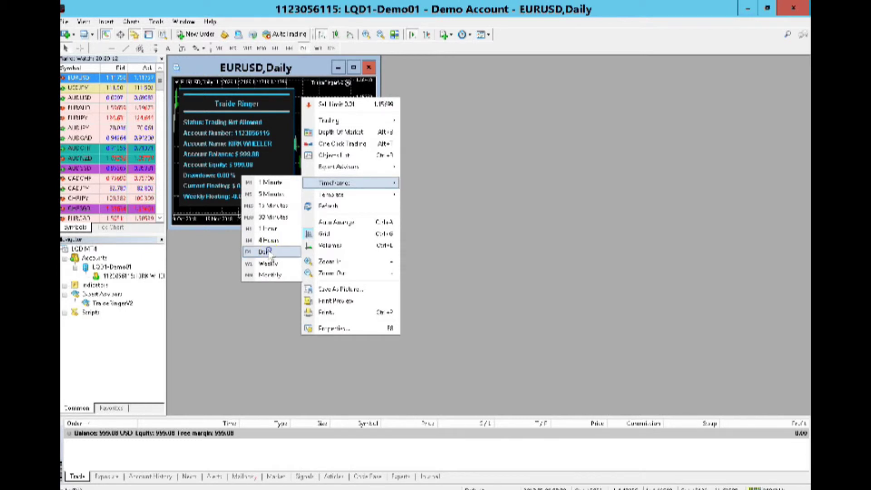
click(269, 252)
Save the EURUSD chart setup as a template, replacing the existing default.tpl.
right_click(306, 113)
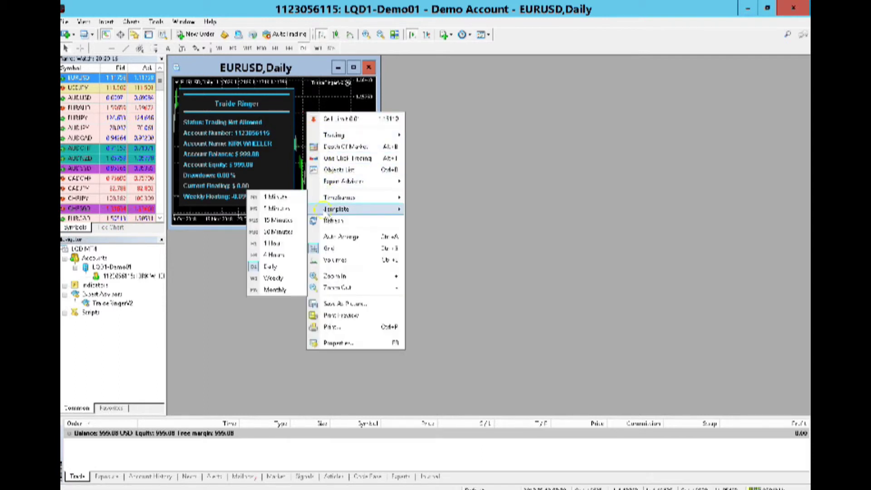
mouse_move(327, 209)
click(267, 209)
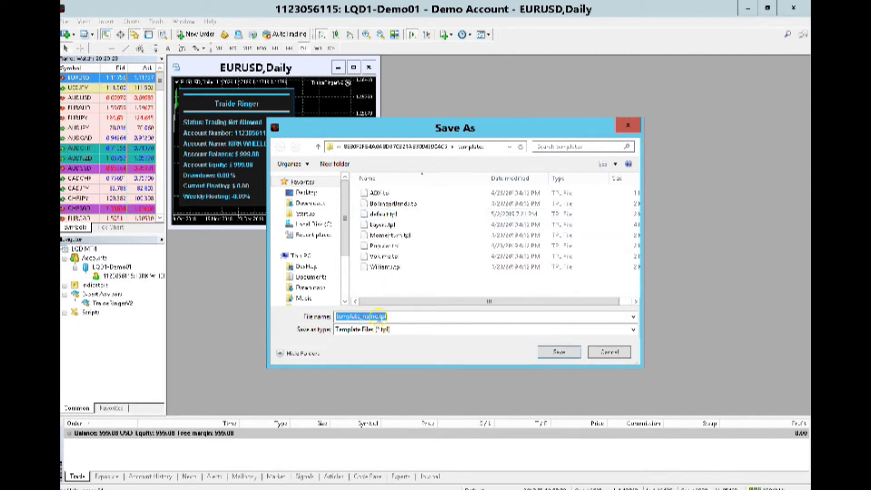
double_click(379, 214)
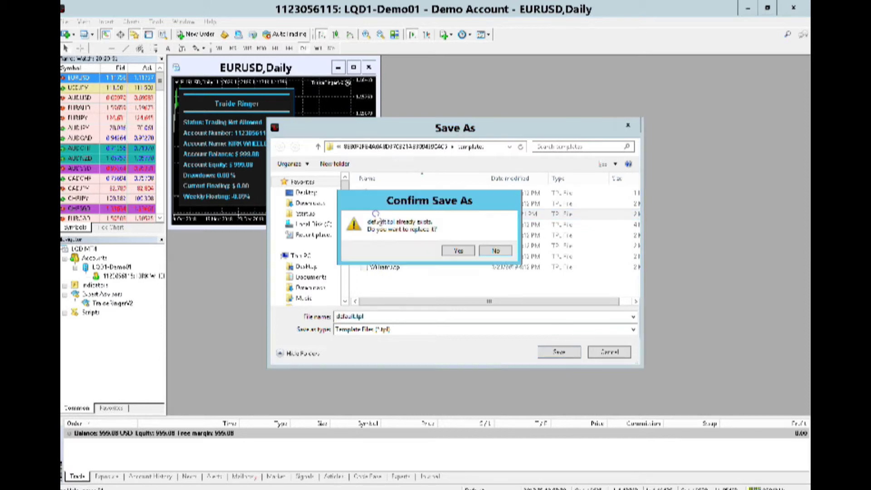
click(457, 251)
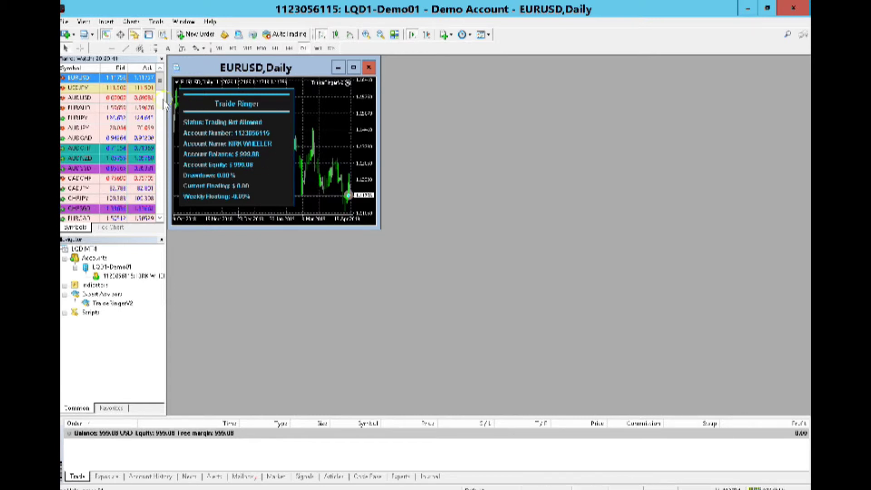
Open a chart window for AUDUSD from the market watch and move it clear of the EURUSD chart.
right_click(84, 98)
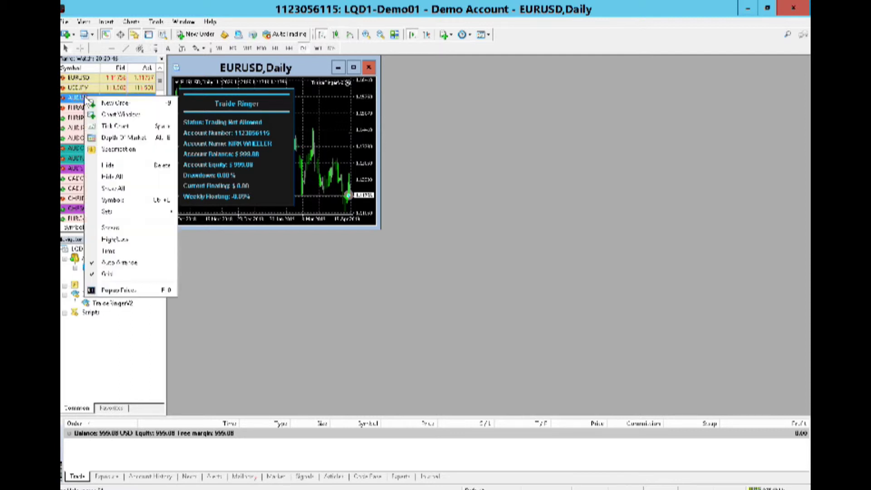
click(102, 113)
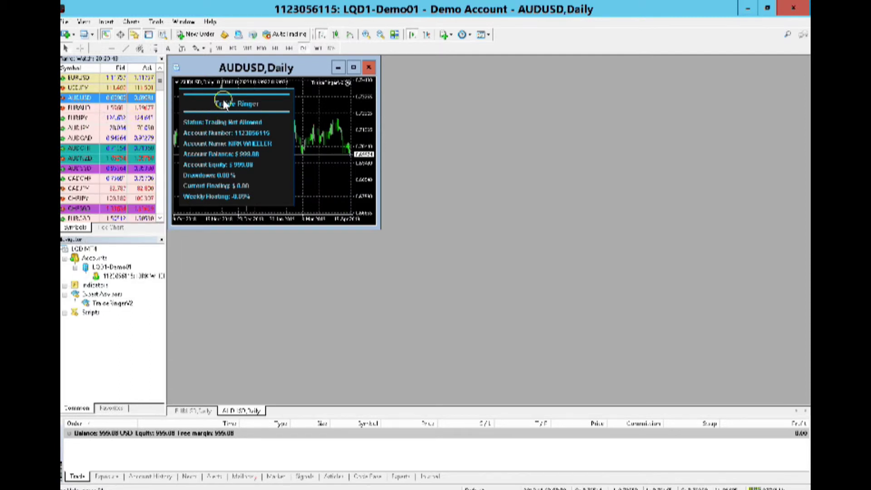
click(248, 122)
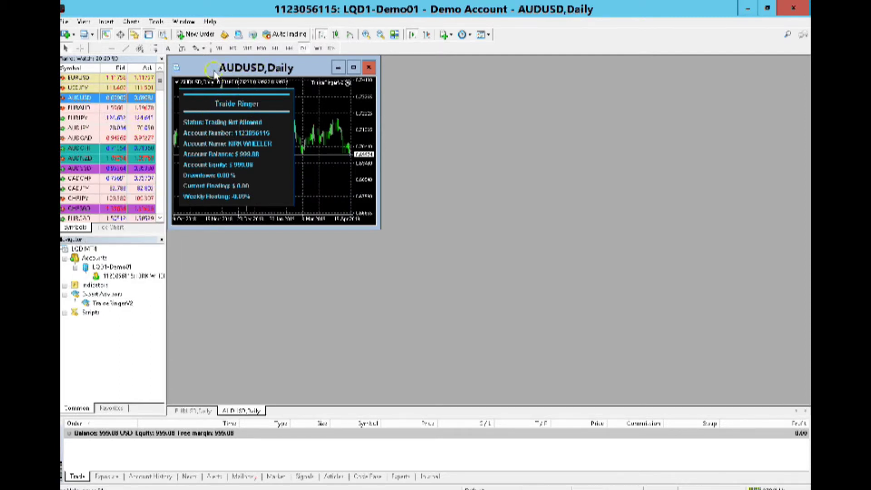
drag(221, 69, 264, 101)
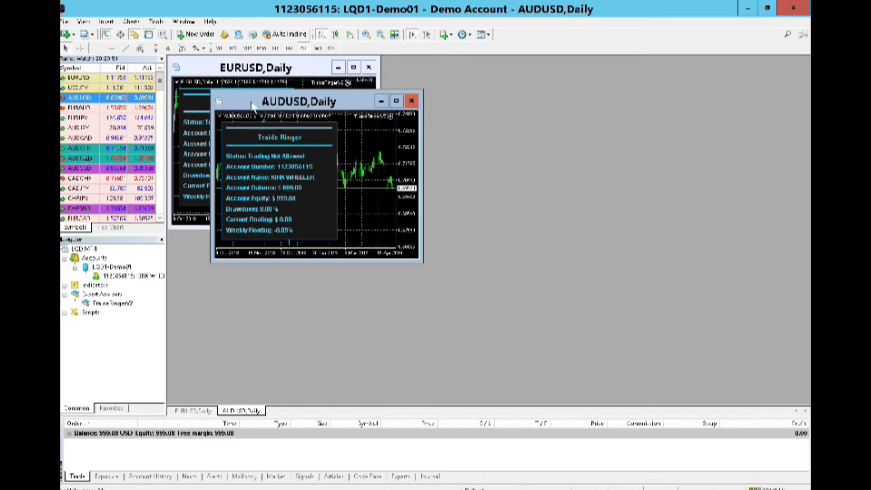
Open chart windows for EURAUD, AUDJPY and EURJPY from the market watch.
right_click(89, 108)
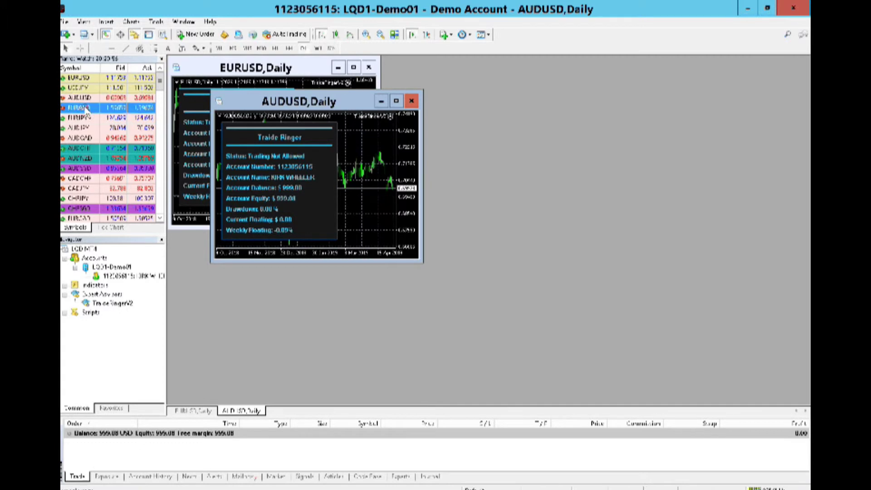
click(98, 125)
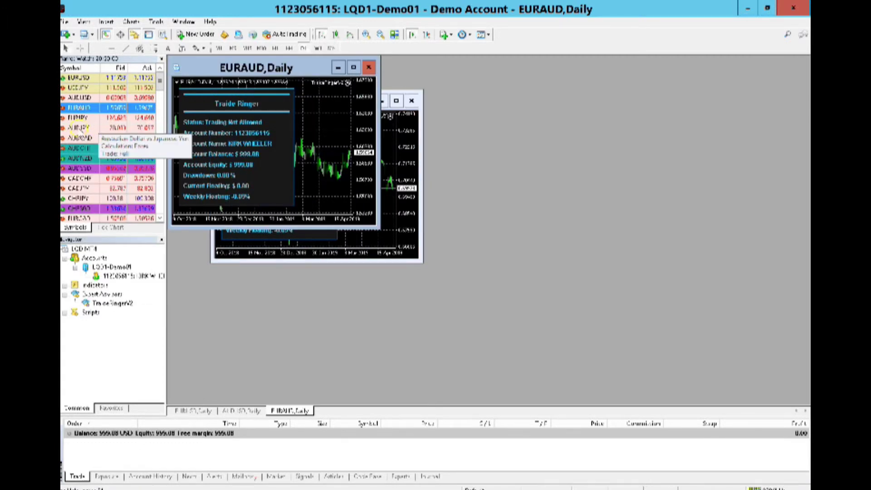
right_click(81, 128)
click(90, 145)
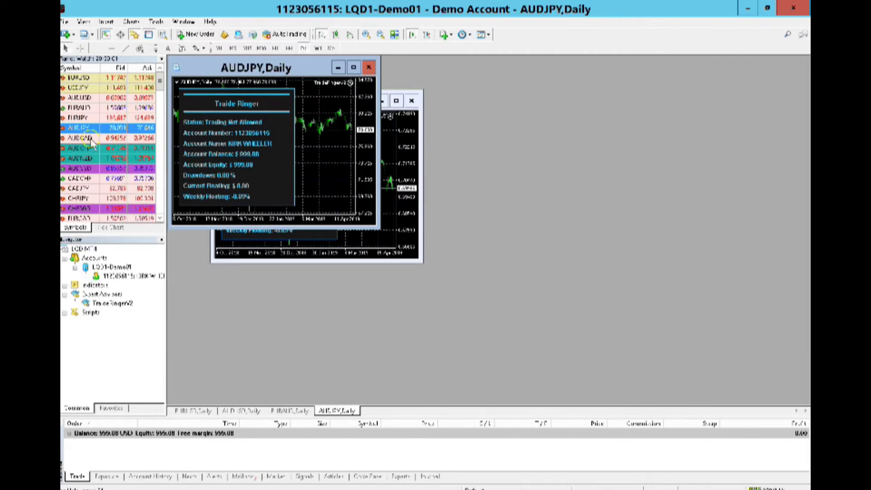
right_click(83, 119)
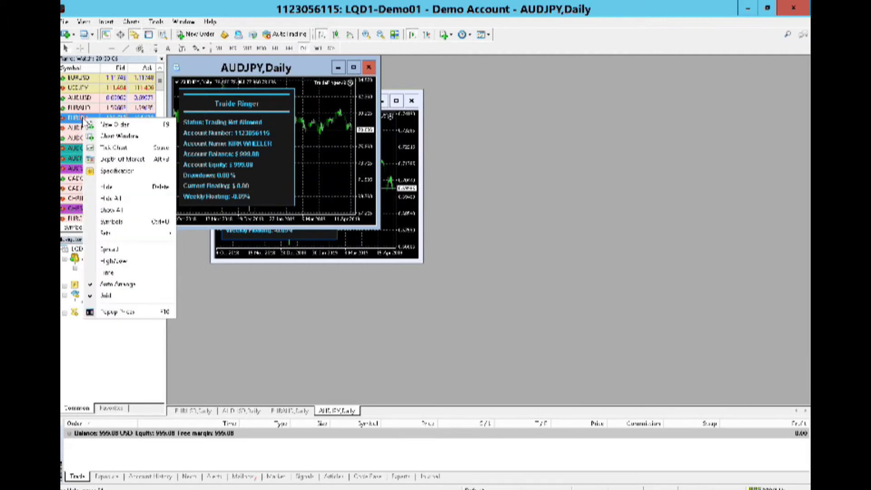
click(93, 136)
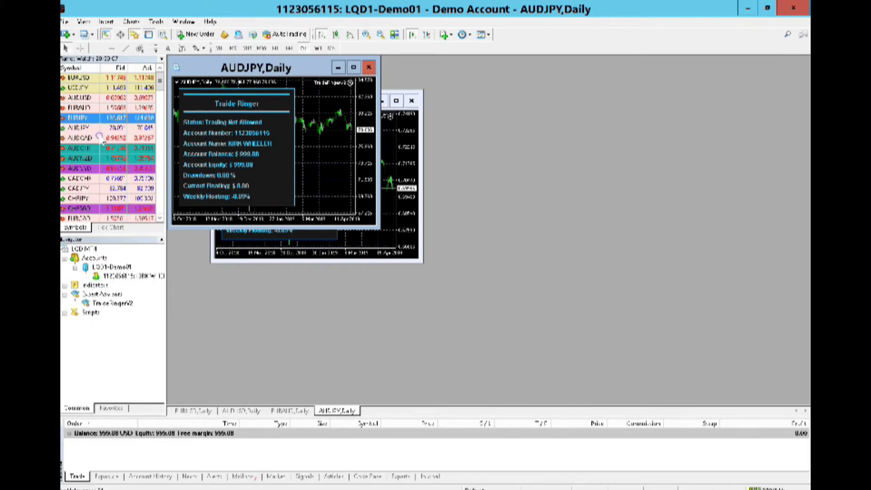
Open a chart window for USDJPY from the market watch and tile all open chart windows.
right_click(76, 87)
click(93, 105)
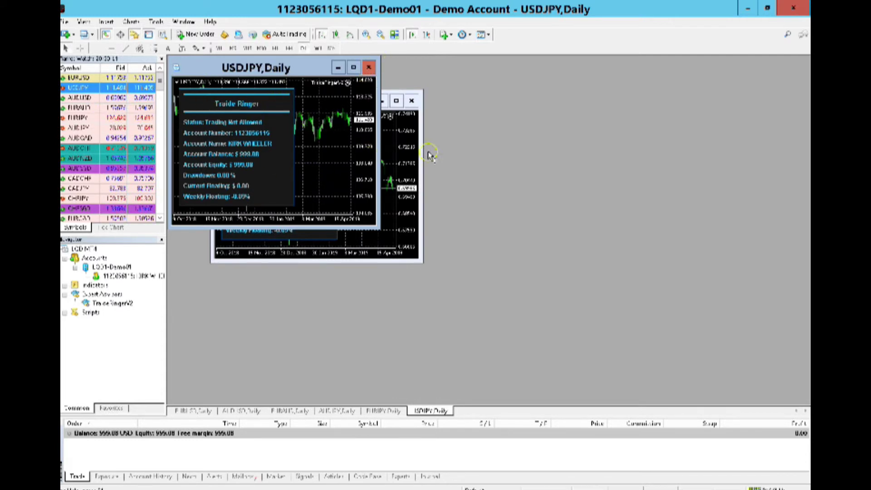
click(394, 35)
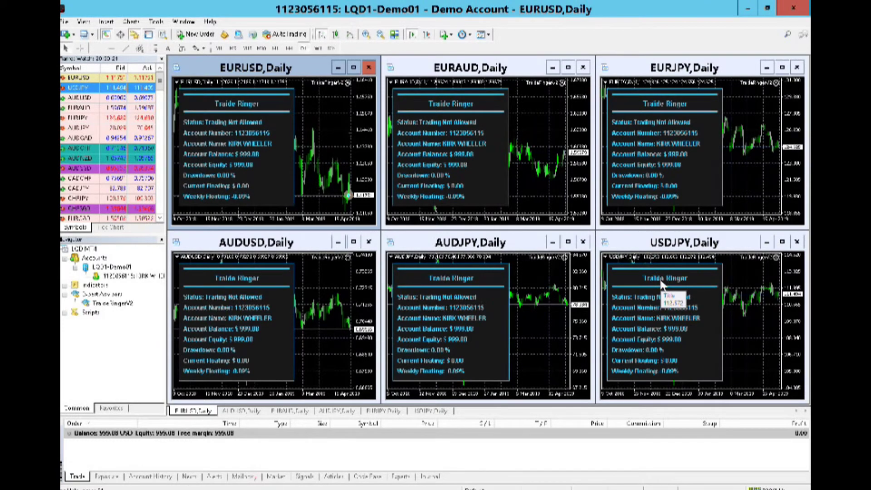
click(624, 277)
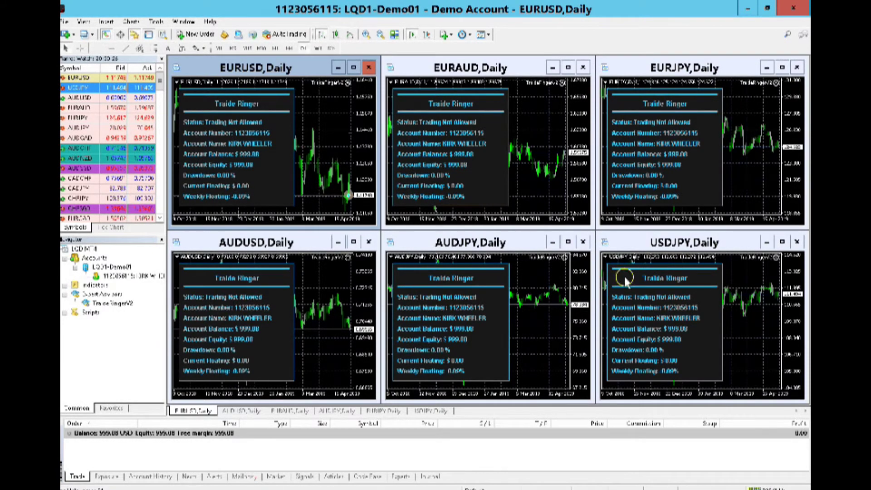
Enable automated trading in the platform's Expert Advisors options and apply the setting.
click(161, 21)
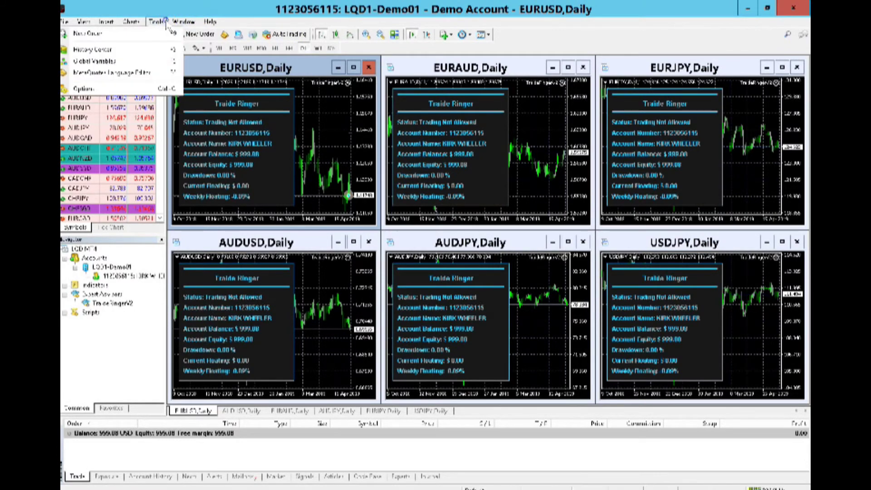
click(143, 90)
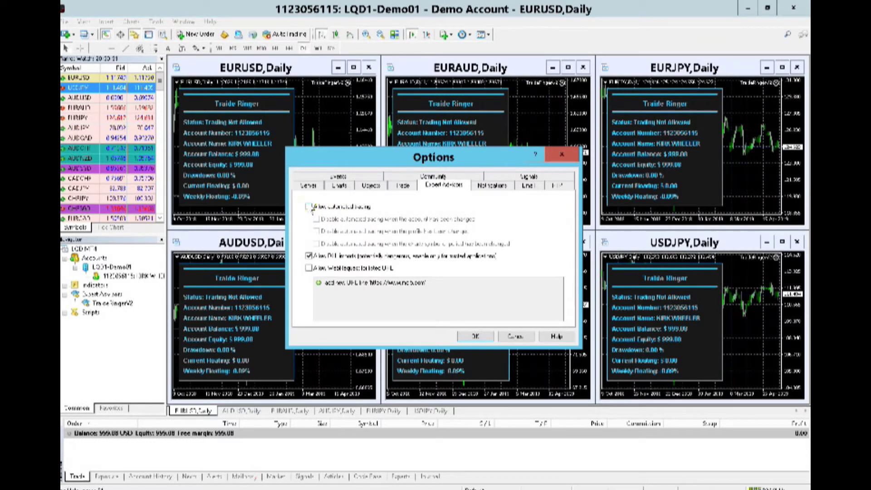
click(308, 206)
click(475, 337)
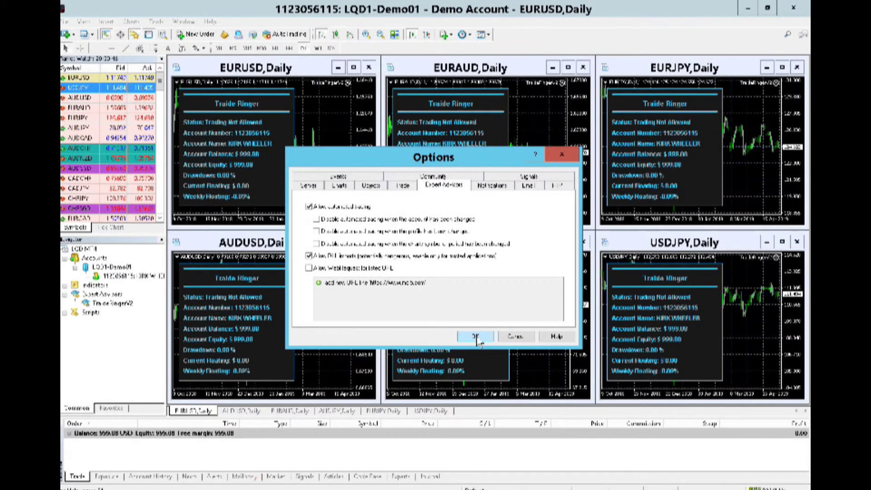
click(481, 340)
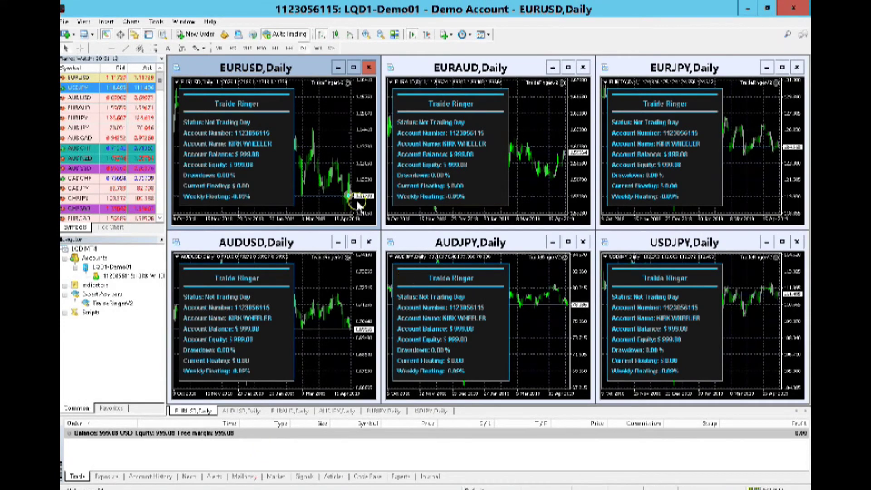
click(279, 36)
click(308, 92)
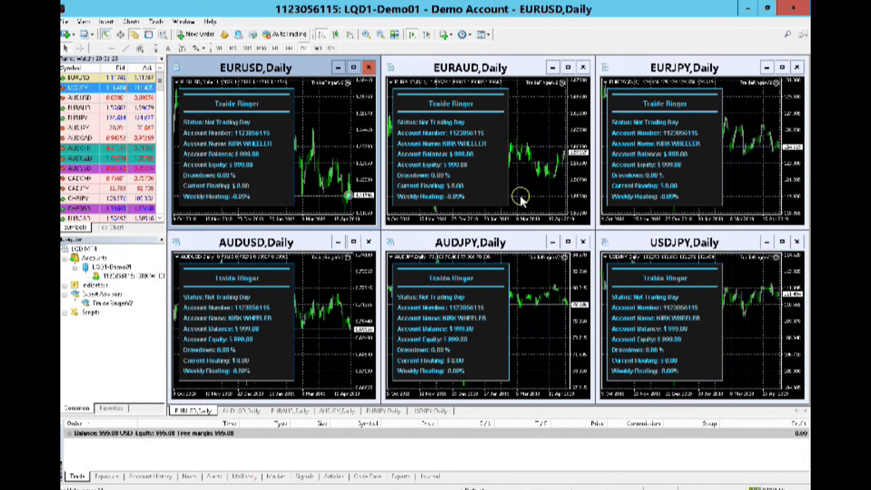
Close the remote desktop session to the VPS and the Getting Started page's browser window on the local computer.
mouse_move(429, 6)
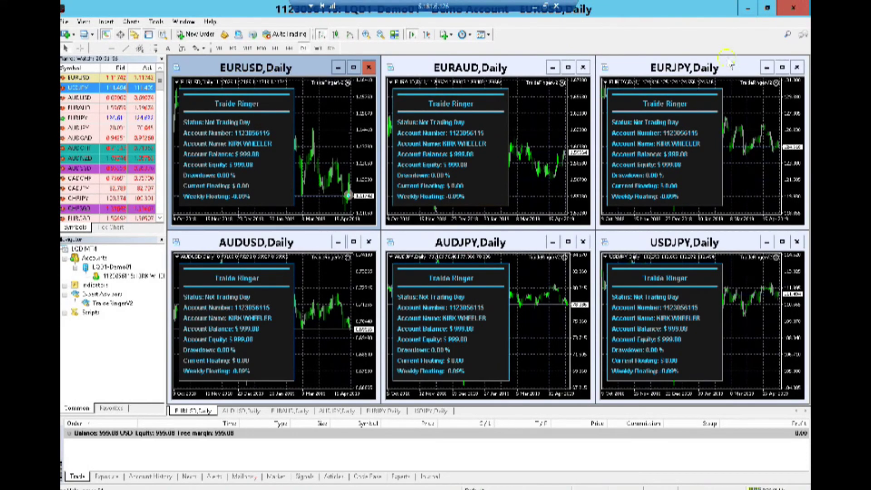
click(546, 80)
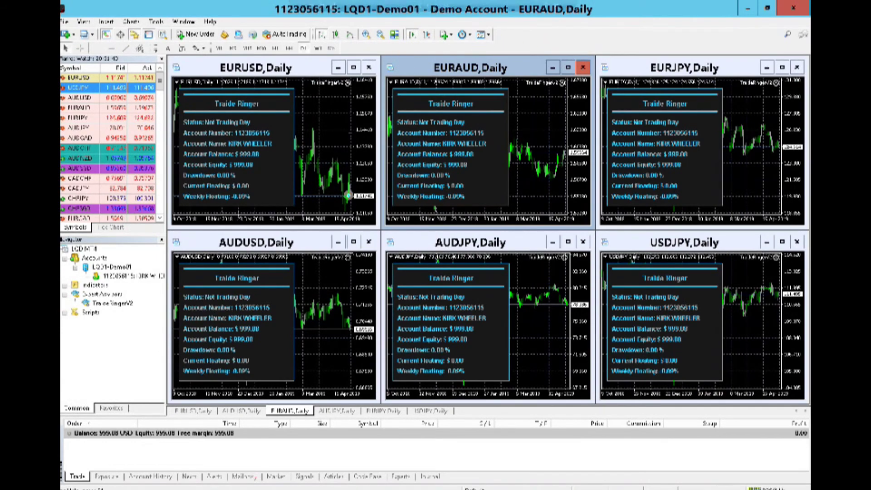
click(558, 6)
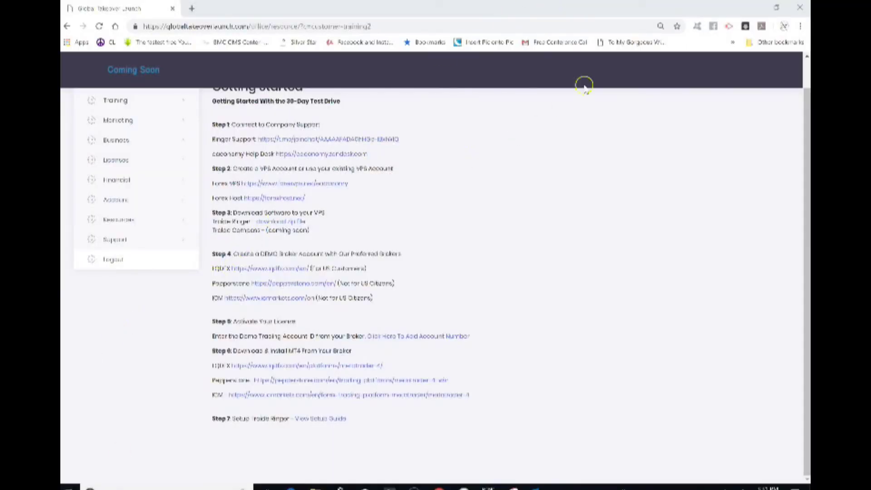
click(806, 8)
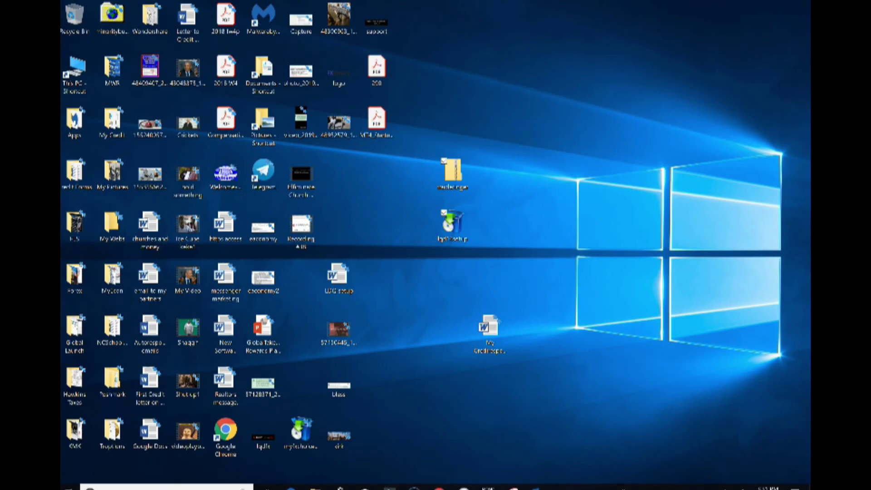